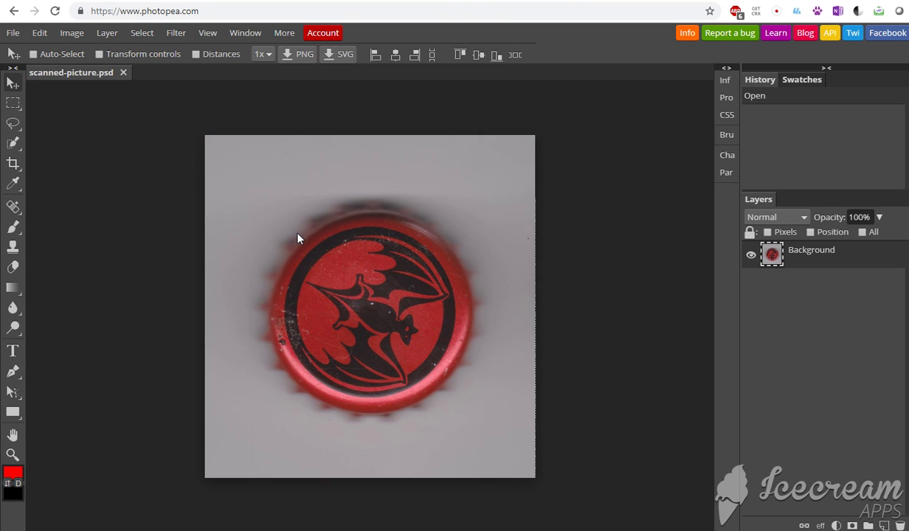
Add one horizontal and one vertical guide, each at 50 percent of the canvas
{"action": "left_click", "coordinate": [201, 33]}
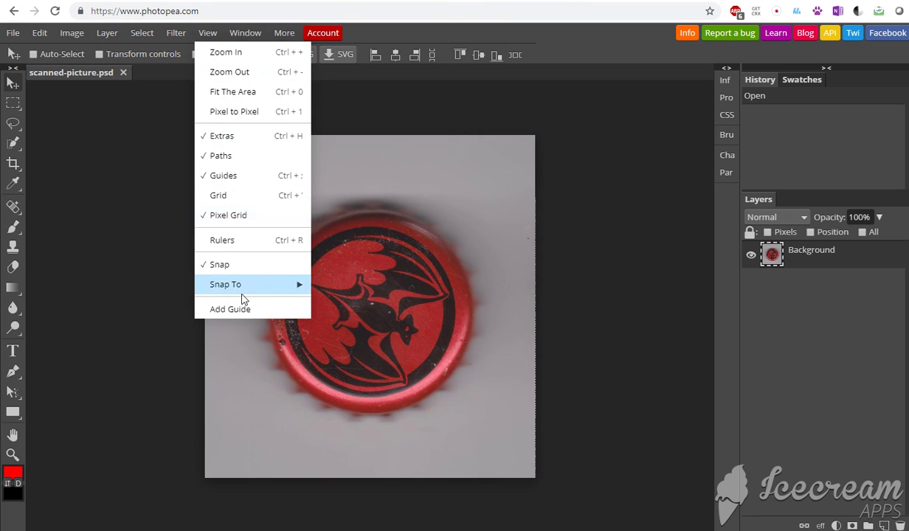
{"action": "left_click", "coordinate": [300, 308]}
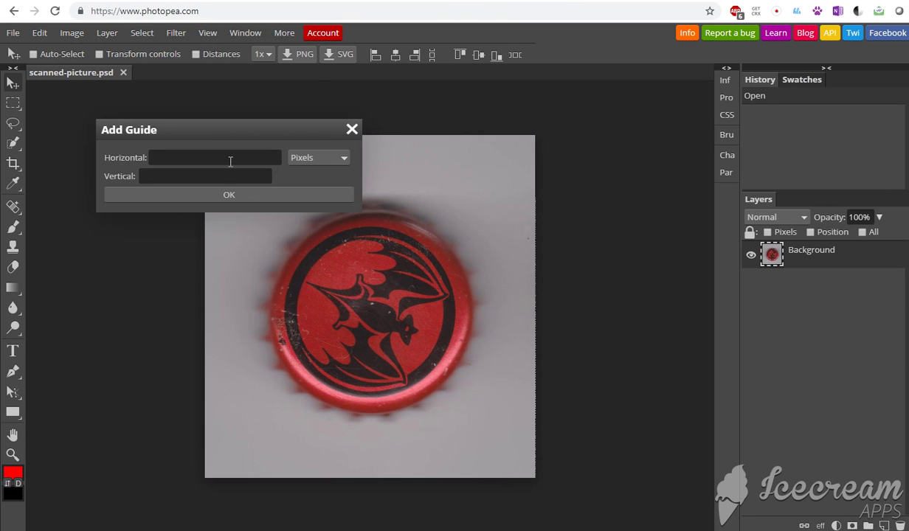
{"action": "left_click", "coordinate": [326, 157]}
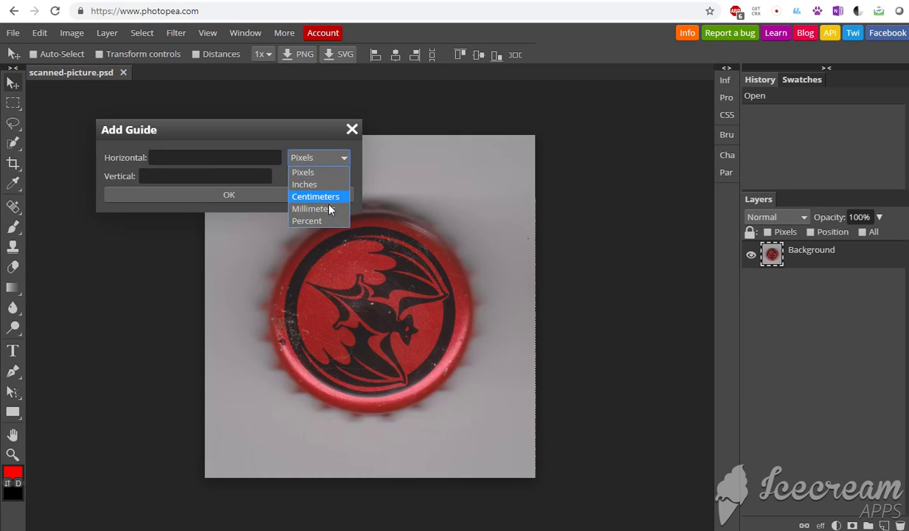
{"action": "left_click", "coordinate": [319, 221]}
{"action": "left_click", "coordinate": [245, 156]}
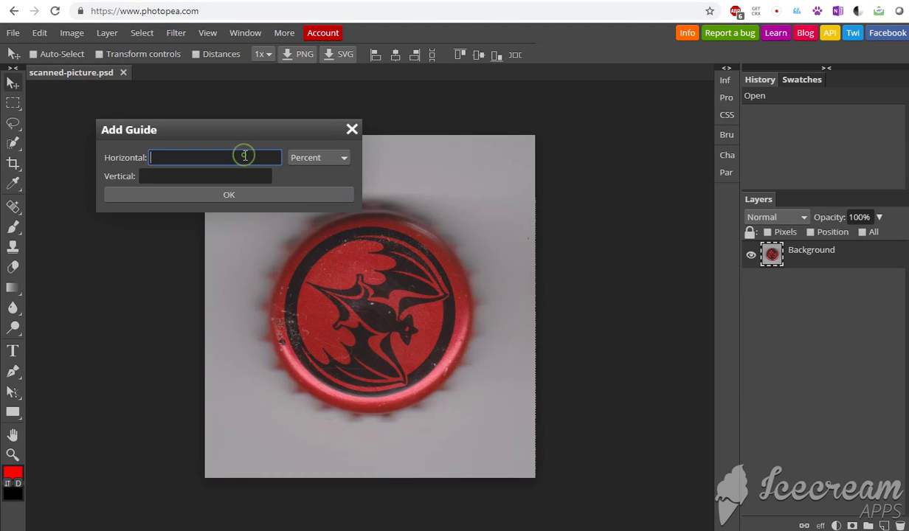
{"action": "type", "text": "50"}
{"action": "key", "text": "Tab"}
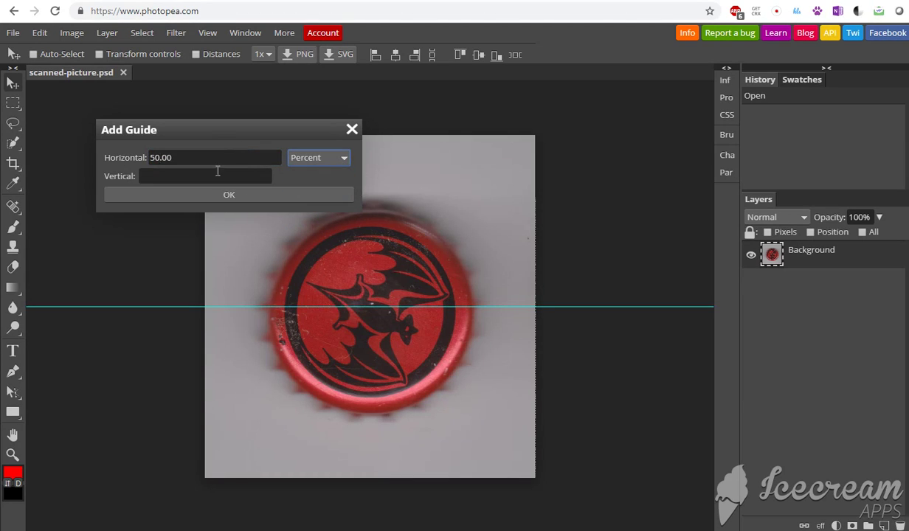
{"action": "left_click", "coordinate": [218, 175]}
{"action": "type", "text": "50"}
{"action": "key", "text": "Tab"}
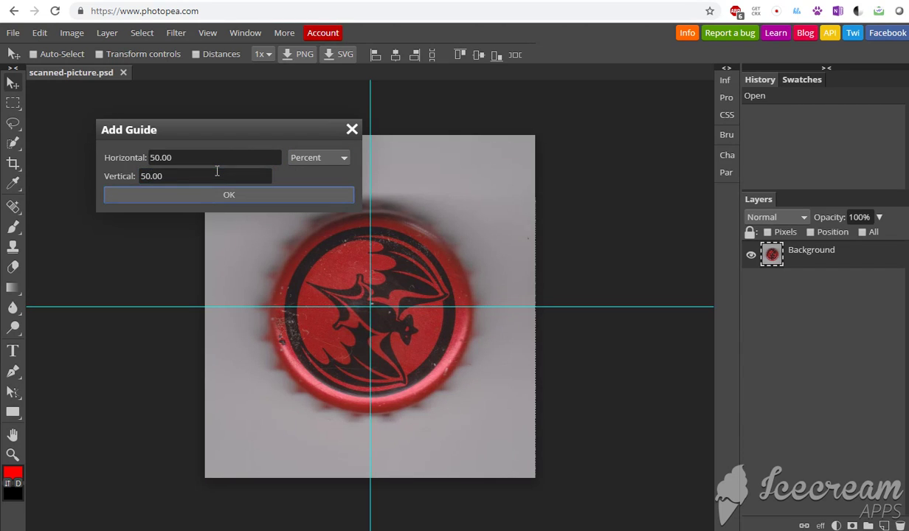
{"action": "left_click", "coordinate": [190, 197]}
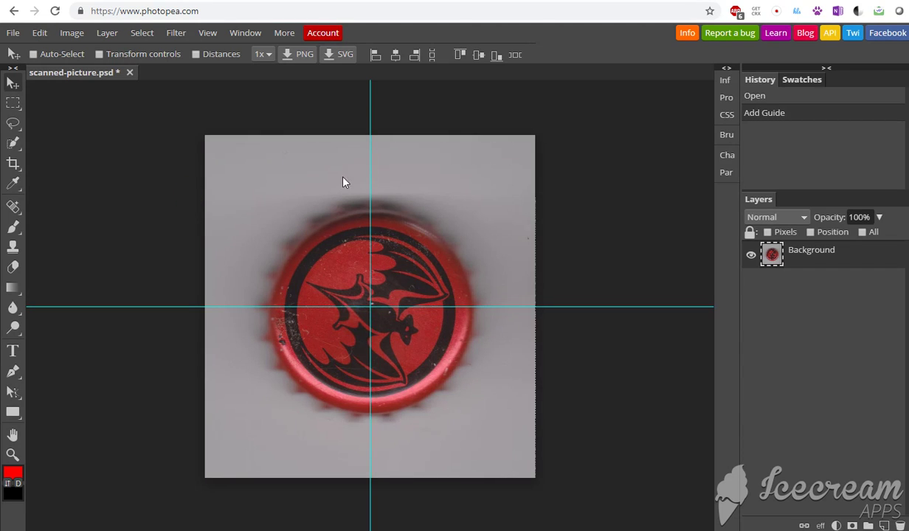
{"action": "mouse_move", "coordinate": [370, 179]}
{"action": "left_mouse_down"}
{"action": "mouse_move", "coordinate": [344, 182]}
{"action": "mouse_move", "coordinate": [369, 184]}
{"action": "left_mouse_up"}
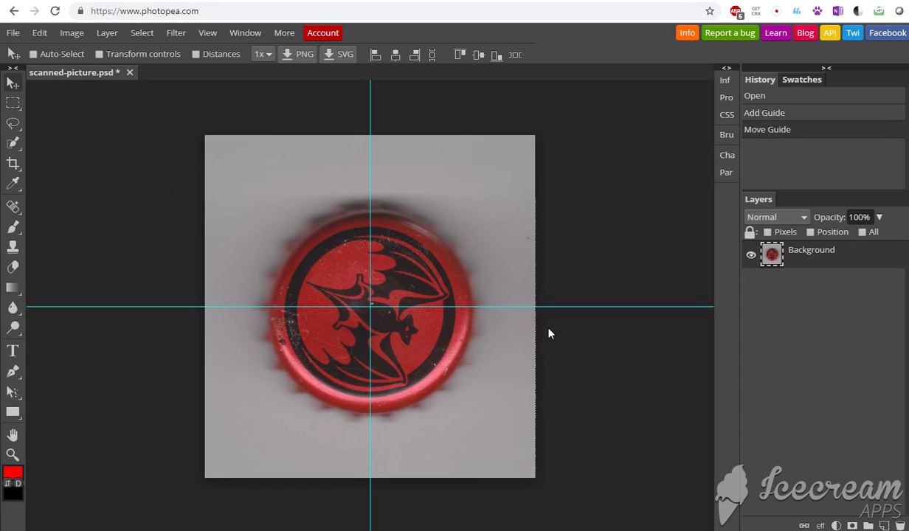
Draw a circular Ellipse selection outward from the guide intersection around the red bottle cap and nudge it down to fit the rim
{"action": "left_click", "coordinate": [21, 109]}
{"action": "left_click", "coordinate": [14, 105]}
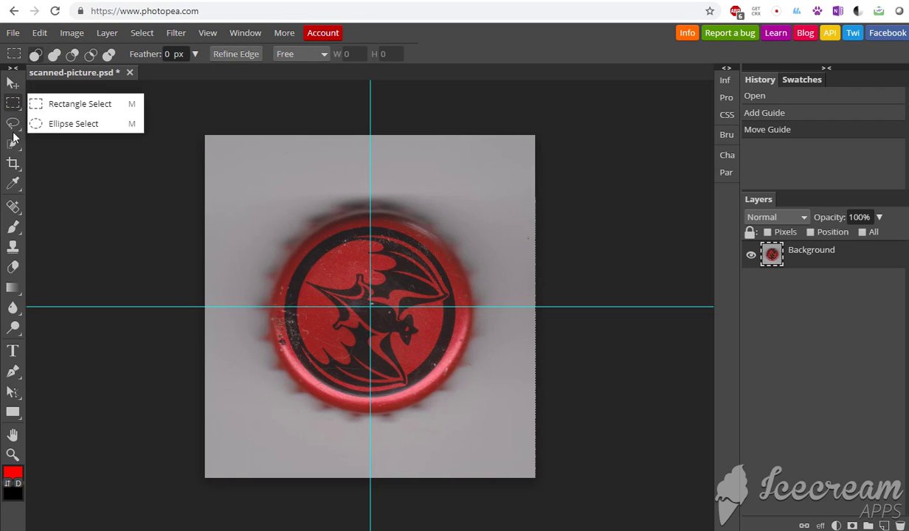
{"action": "left_click", "coordinate": [108, 126]}
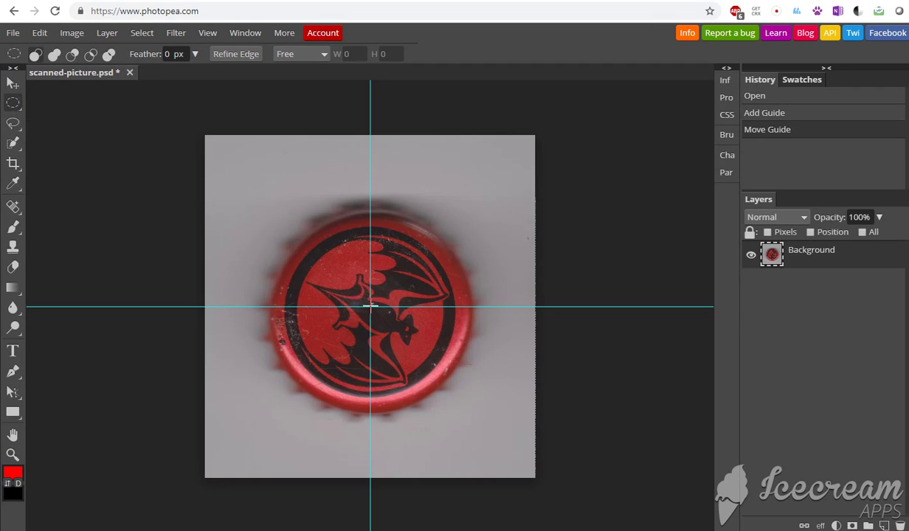
{"action": "left_click_drag", "start_coordinate": [370, 305], "coordinate": [267, 431]}
{"action": "key", "text": "Down"}
{"action": "key", "text": "Down"}
{"action": "key", "text": "Down"}
{"action": "key", "text": "Down"}
{"action": "key", "text": "Down"}
{"action": "key", "text": "Down"}
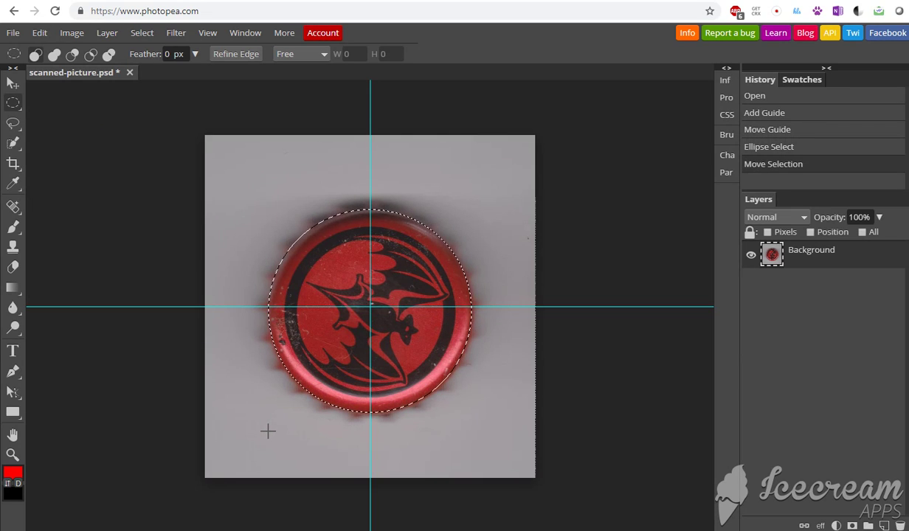
{"action": "key", "text": "ctrl+s"}
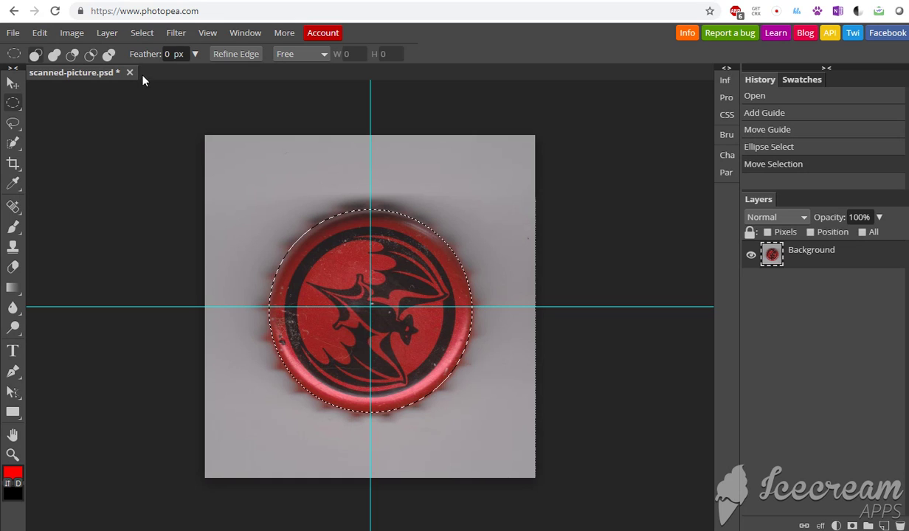
Invert the selection to cover the area around the cap and set the foreground colour to white (ffffff)
{"action": "left_click", "coordinate": [141, 34]}
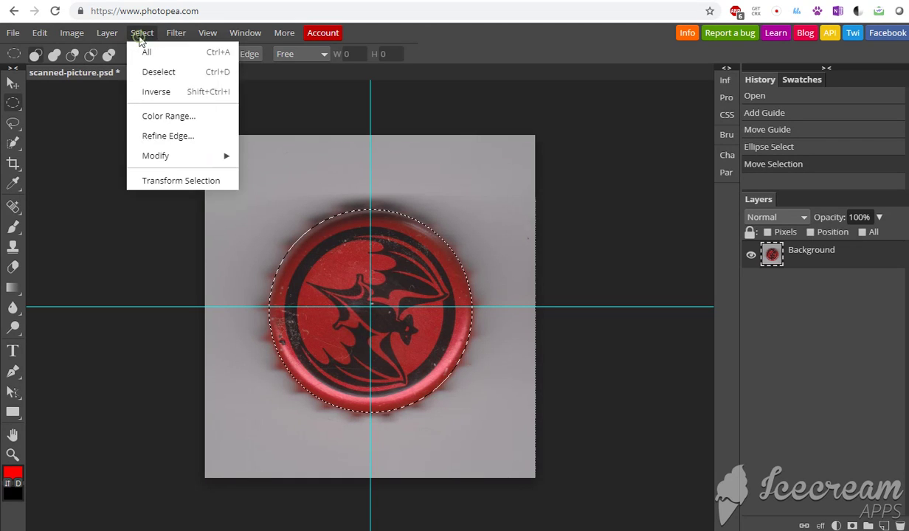
{"action": "left_click", "coordinate": [185, 95]}
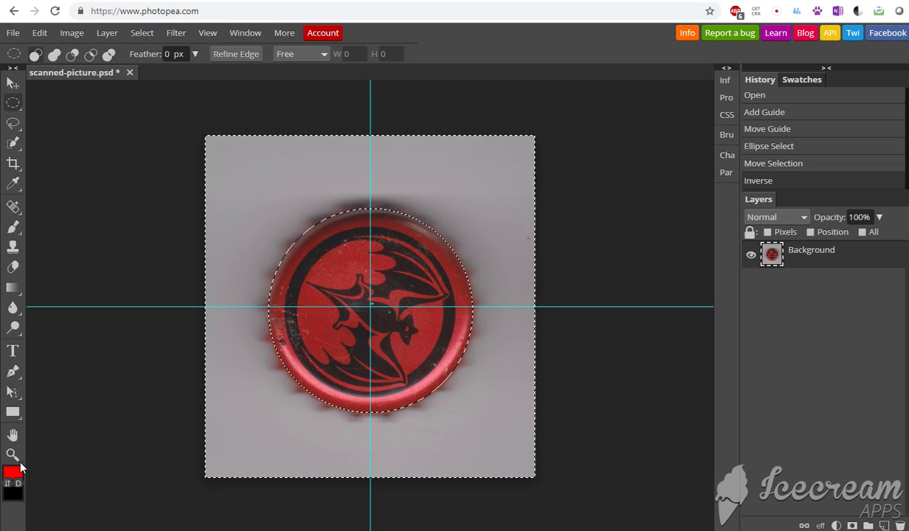
{"action": "left_click", "coordinate": [12, 471]}
{"action": "left_click_drag", "start_coordinate": [163, 194], "coordinate": [71, 123]}
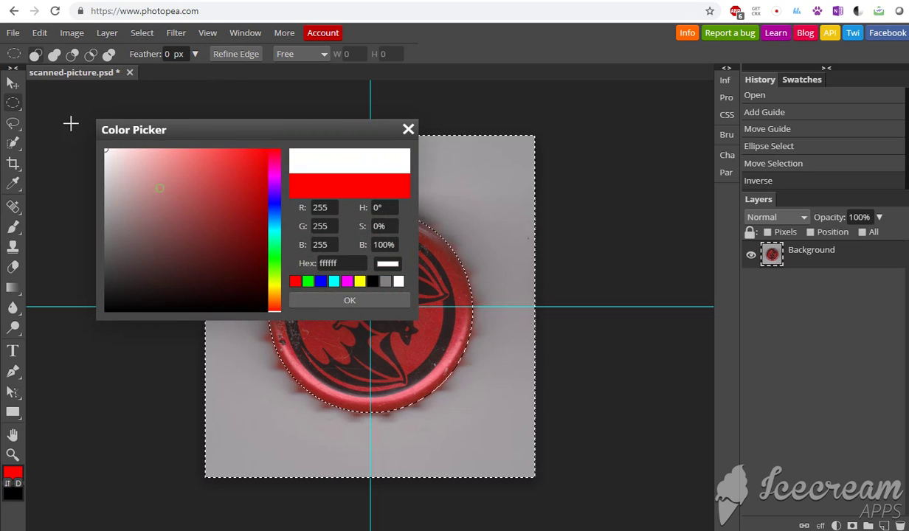
{"action": "left_click", "coordinate": [322, 300]}
Clear the selected grey scan area around the bottle cap
{"action": "left_click", "coordinate": [137, 34]}
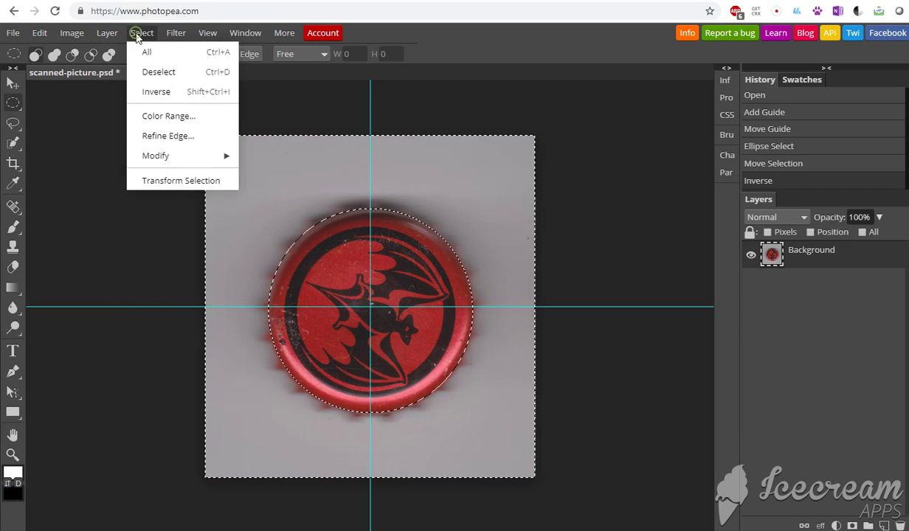
{"action": "left_click", "coordinate": [39, 34]}
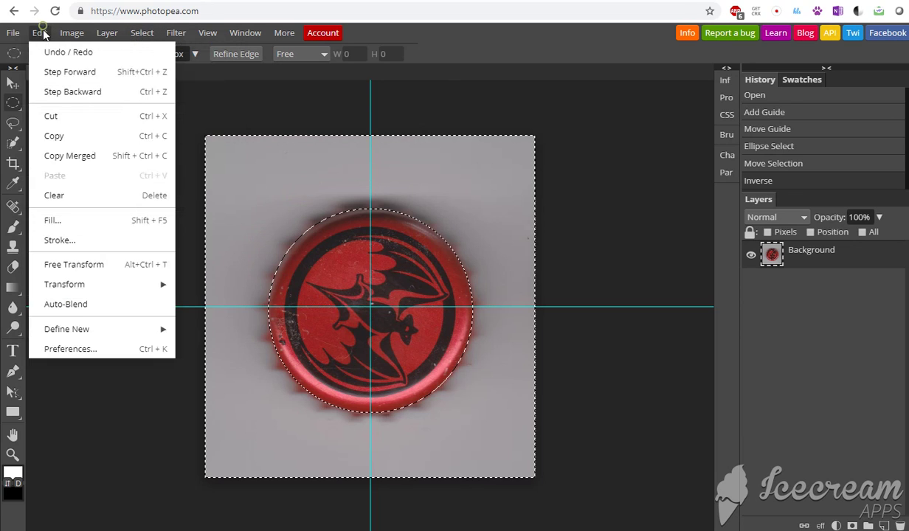
{"action": "left_click", "coordinate": [89, 196]}
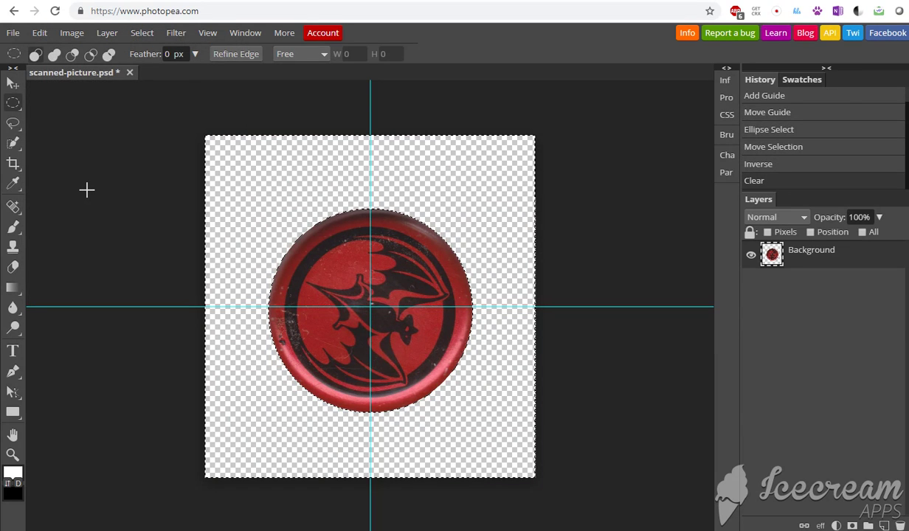
Place the shape-template image from the temp2 folder into the document and move it directly over the bottle cap
{"action": "left_click", "coordinate": [14, 33]}
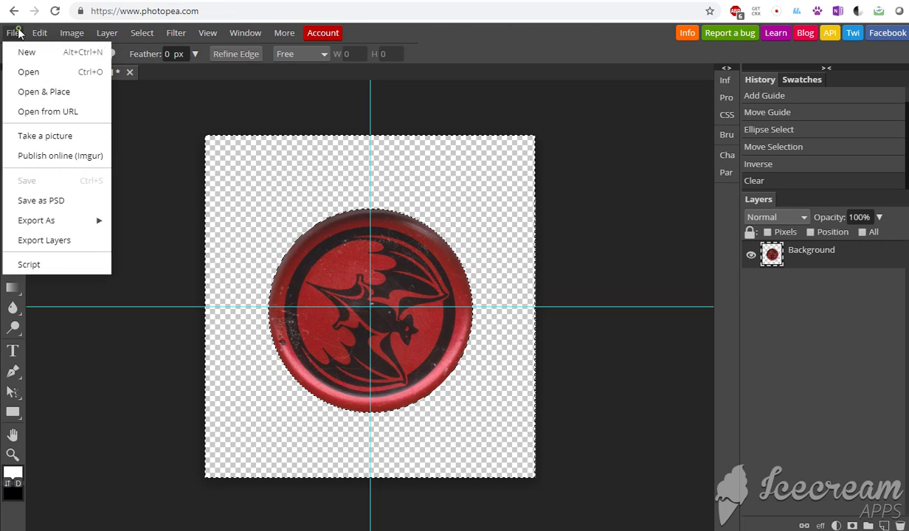
{"action": "left_click", "coordinate": [48, 94]}
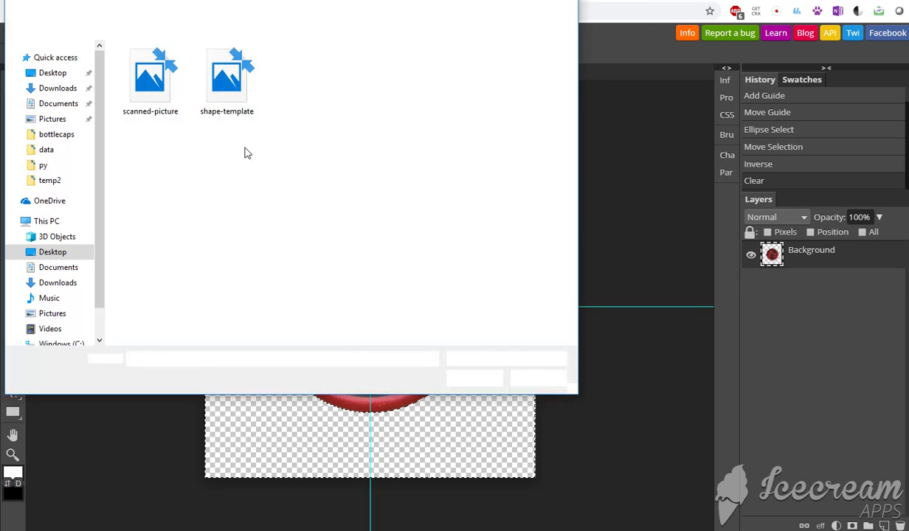
{"action": "left_click", "coordinate": [225, 83]}
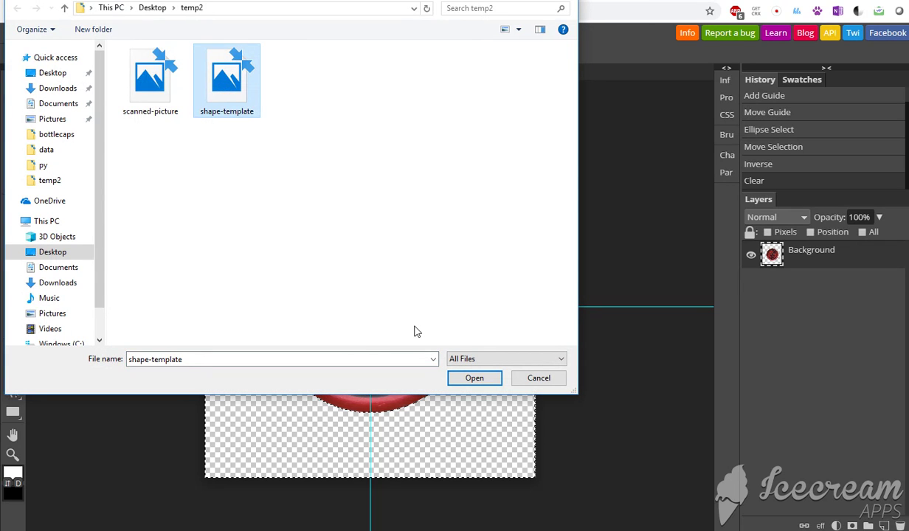
{"action": "key", "text": "Return"}
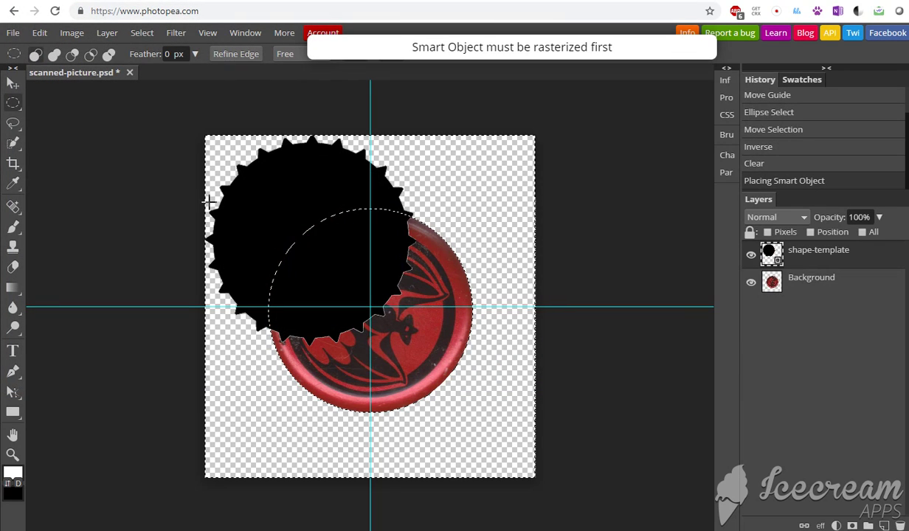
{"action": "left_click", "coordinate": [12, 83]}
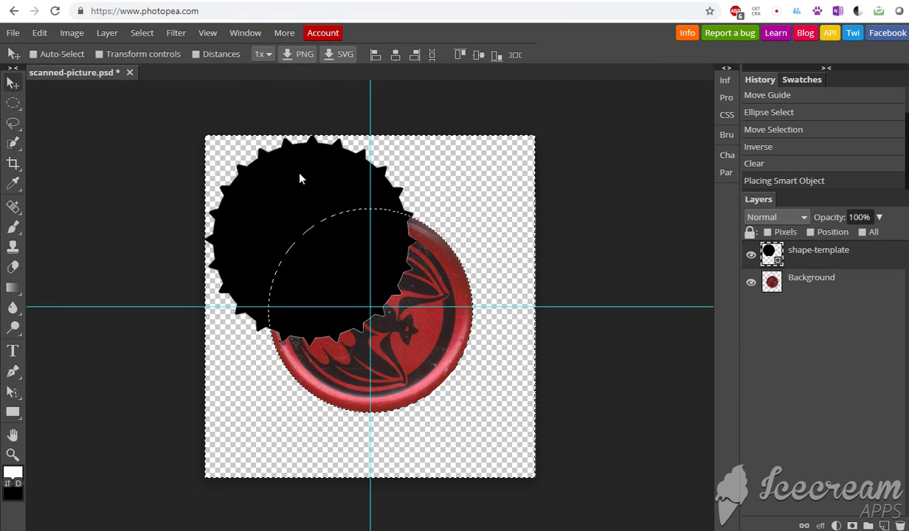
{"action": "left_click_drag", "start_coordinate": [301, 177], "coordinate": [360, 252]}
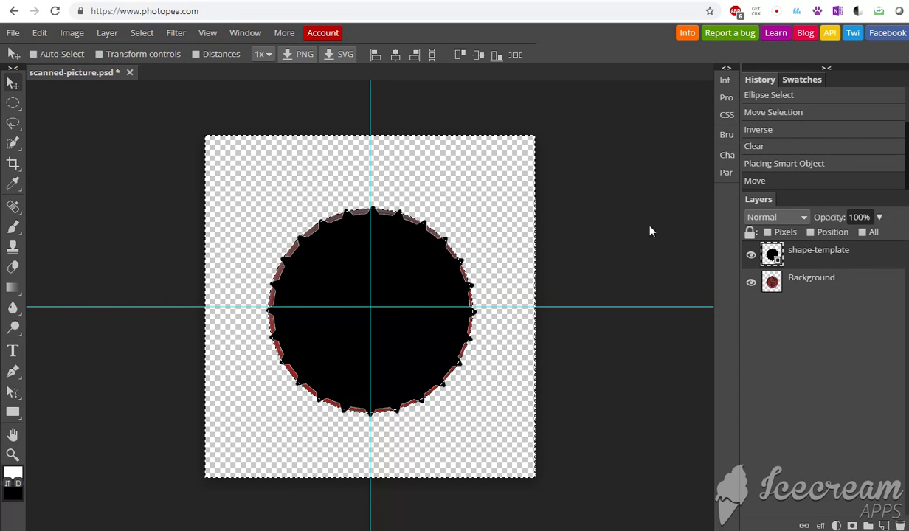
Move the shape-template layer below the Background layer and deselect the current selection
{"action": "left_click_drag", "start_coordinate": [798, 256], "coordinate": [804, 297]}
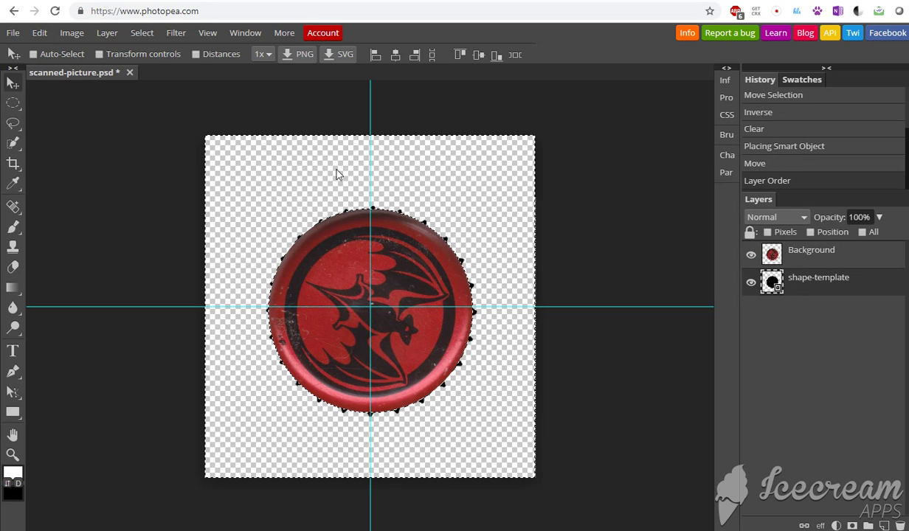
{"action": "left_click", "coordinate": [142, 32]}
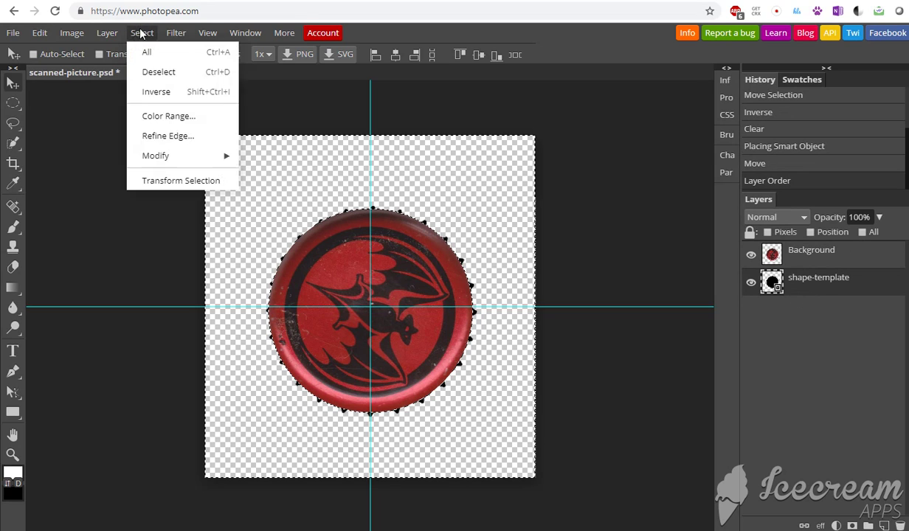
{"action": "left_click", "coordinate": [147, 72]}
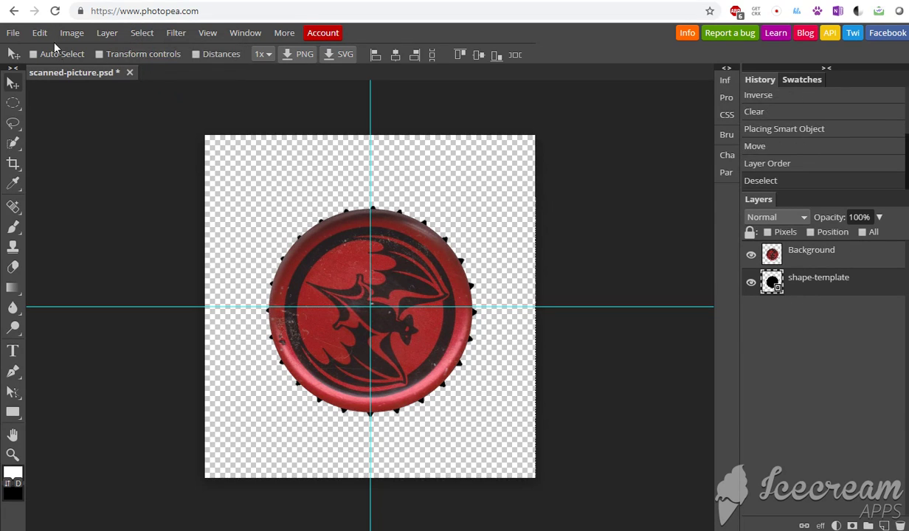
Scale the shape-template layer up evenly from its centre to about 102.7% with Free Transform
{"action": "left_click", "coordinate": [40, 33]}
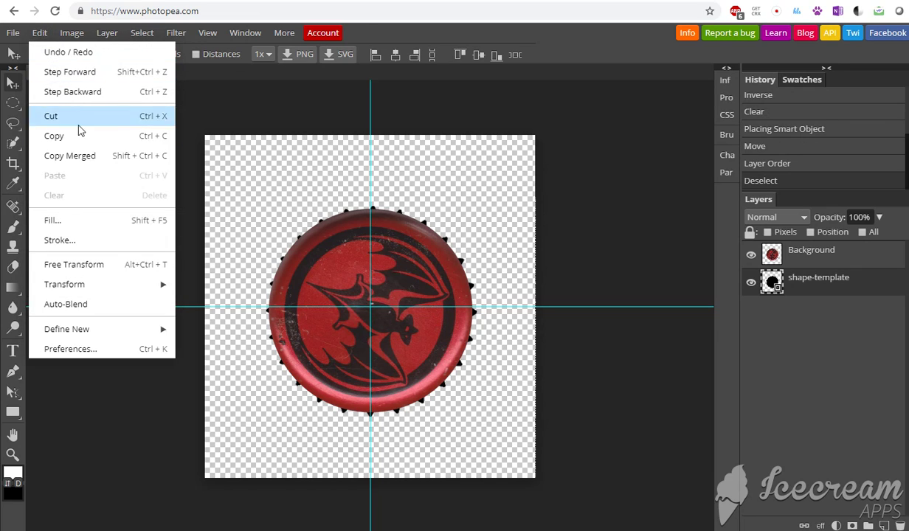
{"action": "left_click", "coordinate": [120, 263]}
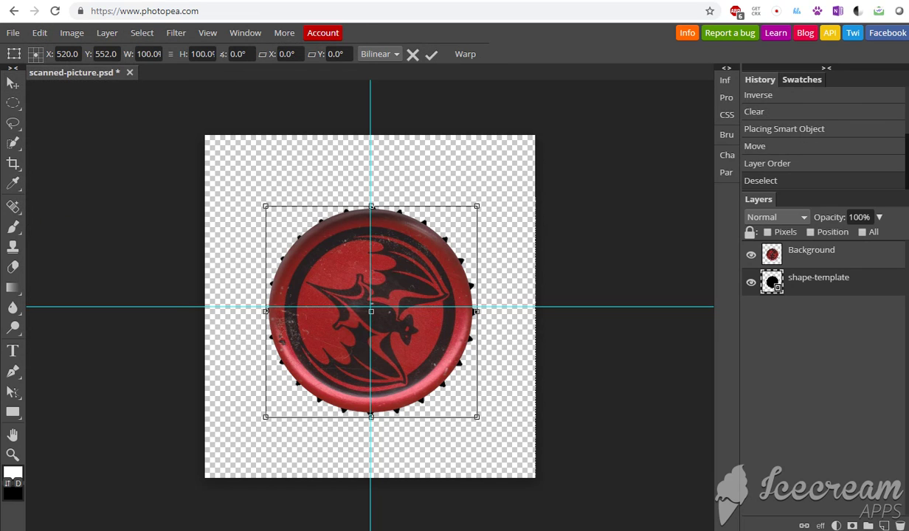
{"action": "mouse_move", "coordinate": [268, 207]}
{"action": "left_mouse_down"}
{"action": "mouse_move", "coordinate": [260, 201]}
{"action": "mouse_move", "coordinate": [262, 209]}
{"action": "left_mouse_up"}
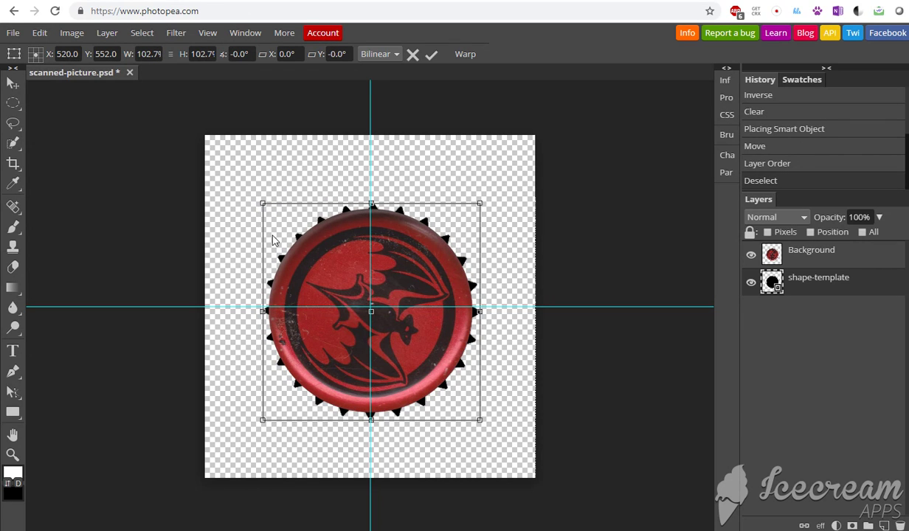
{"action": "key", "text": "Return"}
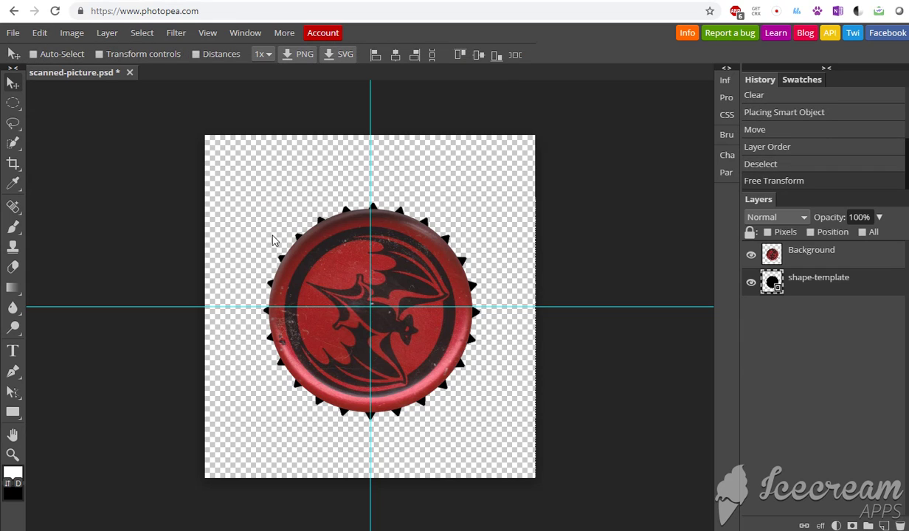
Load the outline of the shape-template layer as a selection and duplicate the Background layer
{"action": "left_click", "coordinate": [771, 286], "text": "ctrl"}
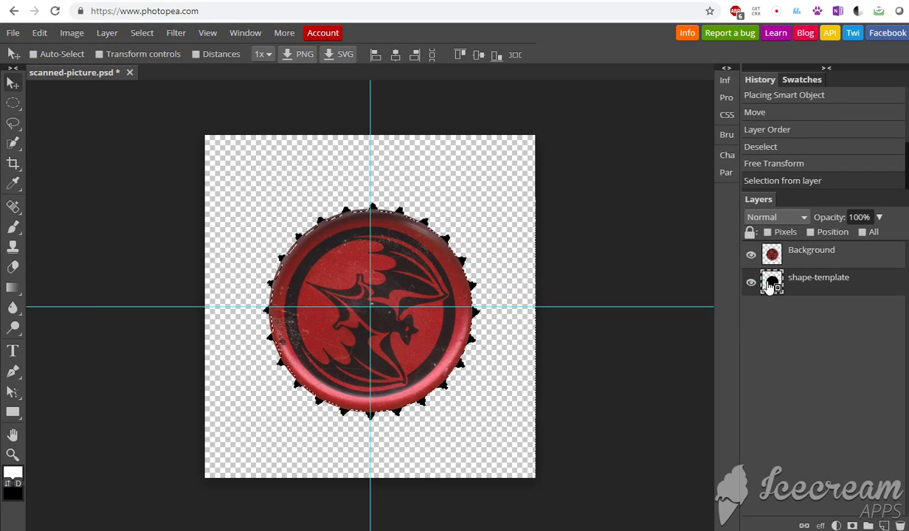
{"action": "right_click", "coordinate": [795, 266]}
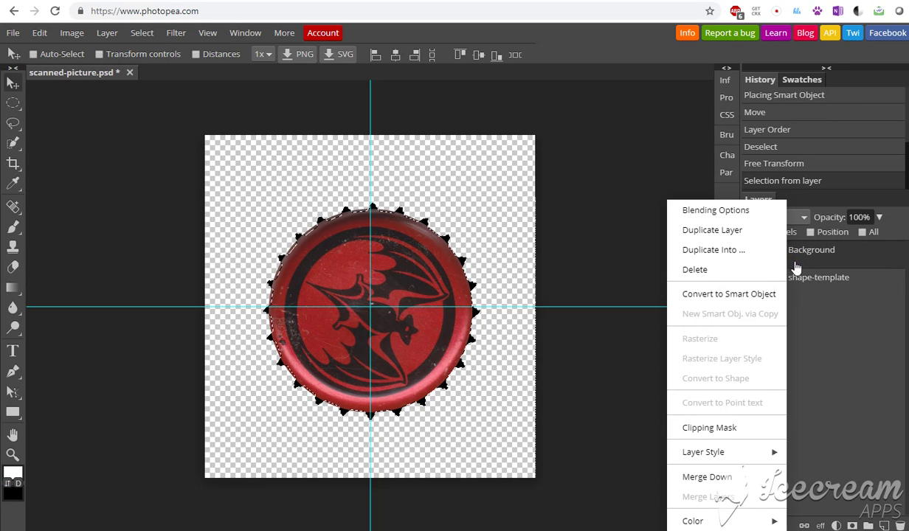
{"action": "left_click", "coordinate": [749, 234]}
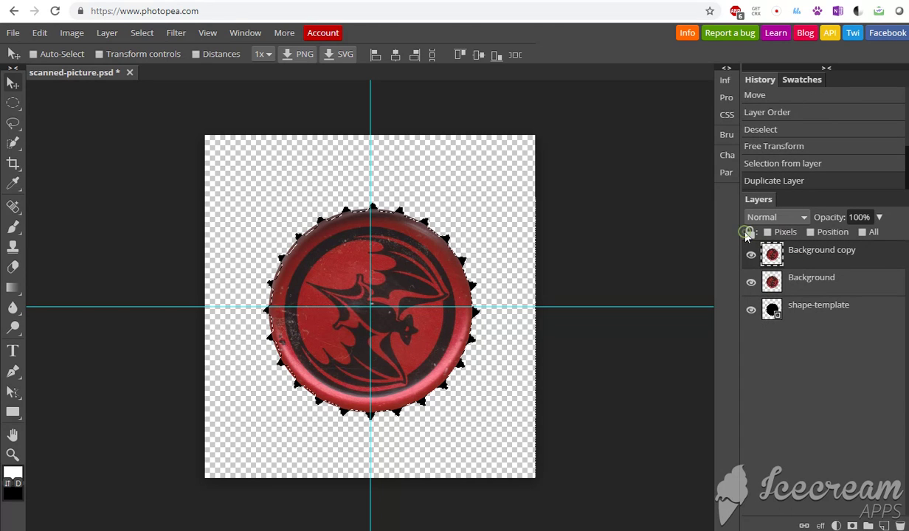
Choose the Smudge Tool at 50% strength and enlarge its brush for reworking the cap's edge
{"action": "left_click", "coordinate": [801, 312]}
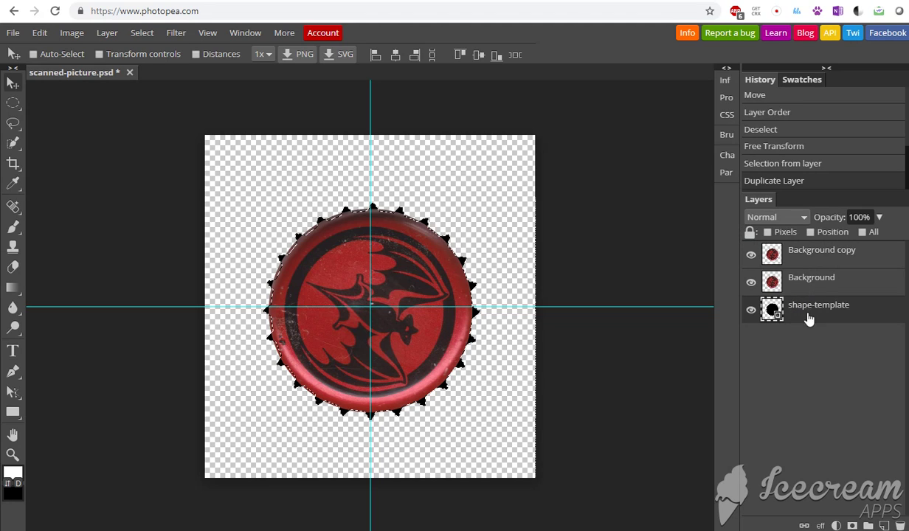
{"action": "right_click", "coordinate": [13, 329]}
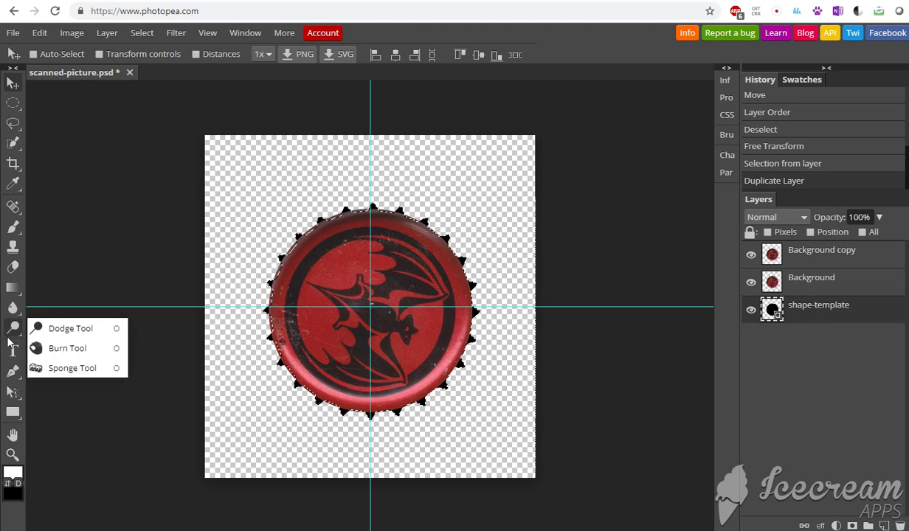
{"action": "right_click", "coordinate": [13, 308]}
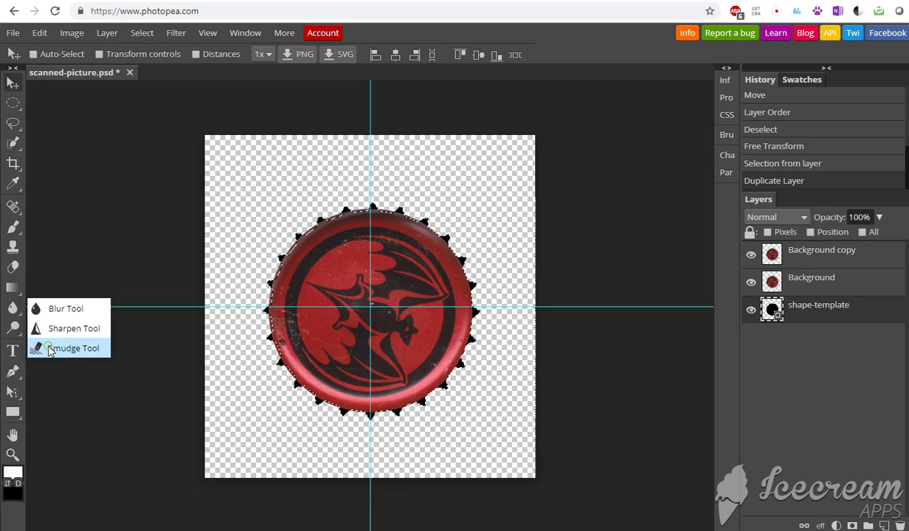
{"action": "left_click", "coordinate": [50, 348]}
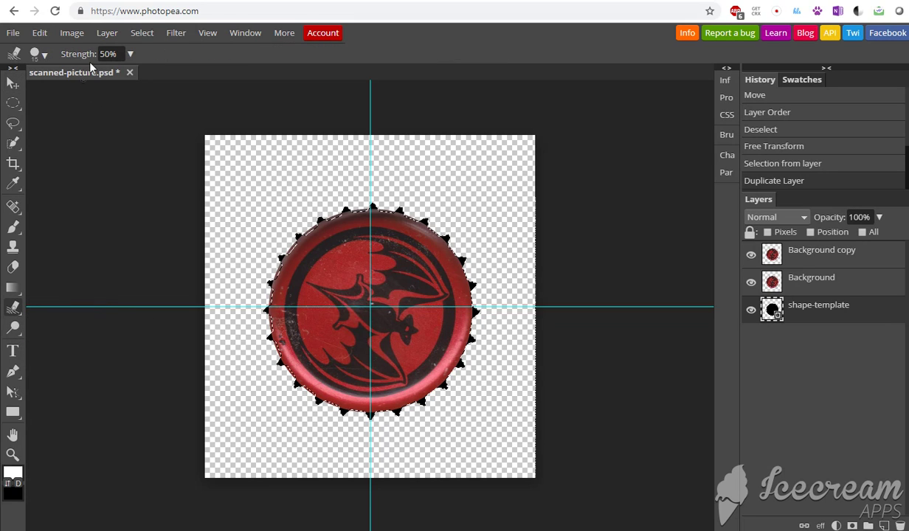
{"action": "left_click", "coordinate": [44, 54]}
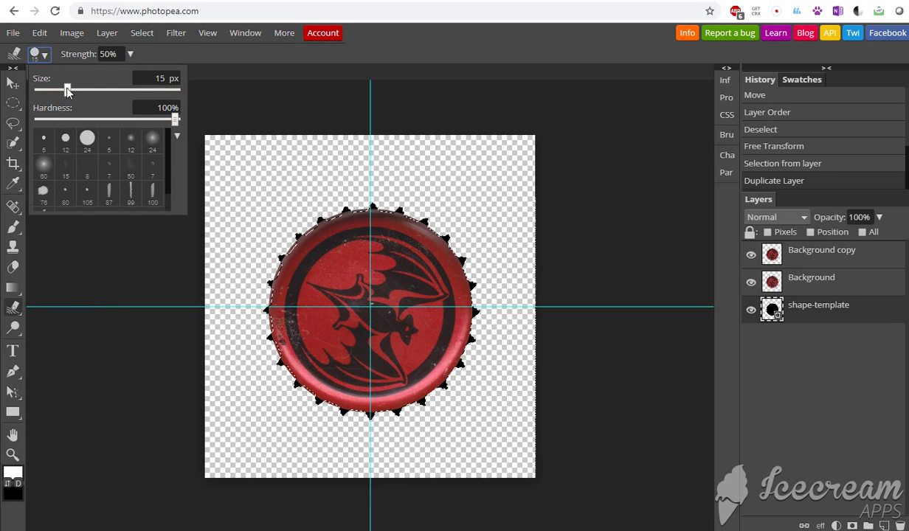
{"action": "left_click", "coordinate": [91, 89]}
Smudge the cap's rim outward all the way round on the Background copy layer, filling the template's teeth with the cap's colours
{"action": "left_click", "coordinate": [273, 255]}
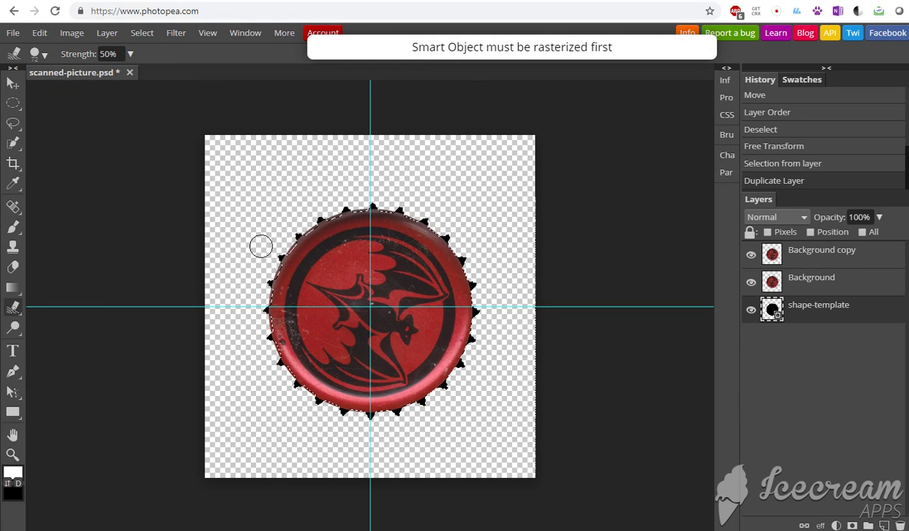
{"action": "left_click", "coordinate": [264, 248]}
{"action": "left_click", "coordinate": [764, 255]}
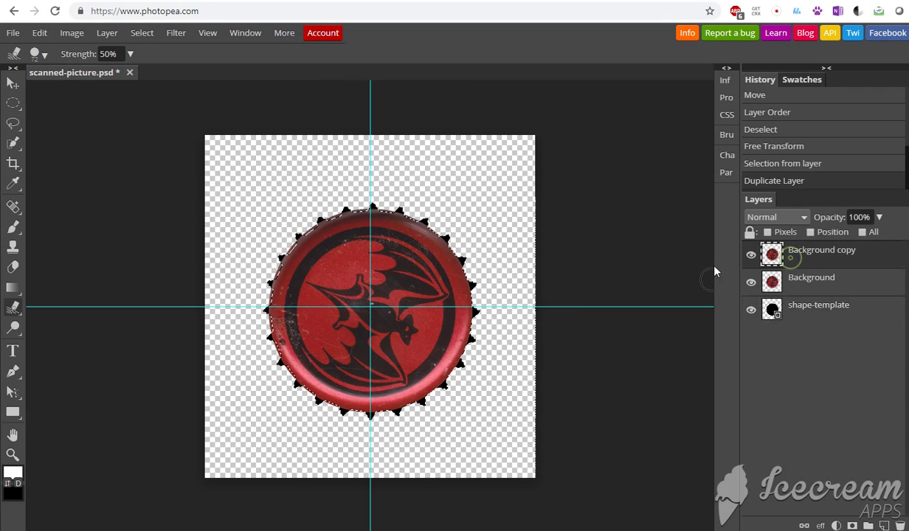
{"action": "left_click", "coordinate": [264, 254]}
{"action": "mouse_move", "coordinate": [280, 240]}
{"action": "left_mouse_down"}
{"action": "mouse_move", "coordinate": [322, 233]}
{"action": "mouse_move", "coordinate": [318, 218]}
{"action": "mouse_move", "coordinate": [342, 219]}
{"action": "mouse_move", "coordinate": [343, 199]}
{"action": "mouse_move", "coordinate": [374, 216]}
{"action": "mouse_move", "coordinate": [375, 197]}
{"action": "mouse_move", "coordinate": [398, 213]}
{"action": "mouse_move", "coordinate": [408, 195]}
{"action": "mouse_move", "coordinate": [421, 219]}
{"action": "mouse_move", "coordinate": [435, 209]}
{"action": "mouse_move", "coordinate": [465, 240]}
{"action": "left_mouse_up"}
{"action": "left_click", "coordinate": [374, 196]}
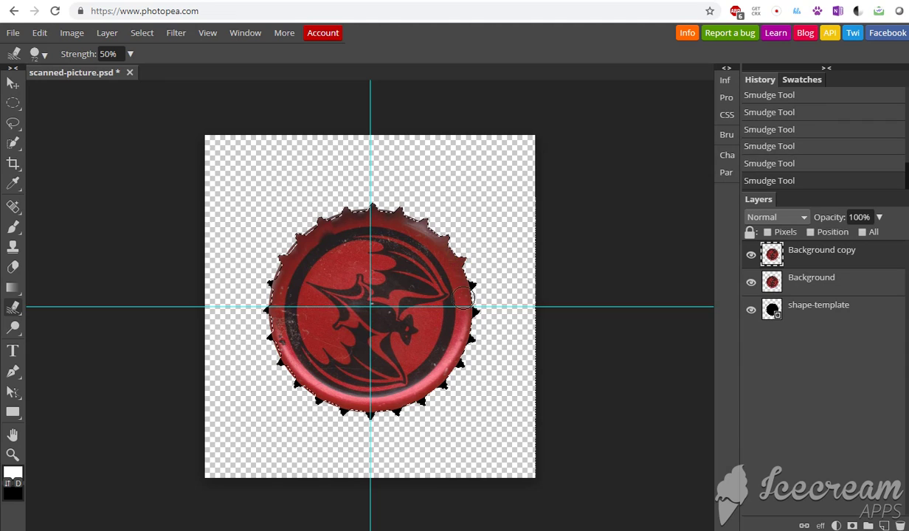
{"action": "mouse_move", "coordinate": [467, 289]}
{"action": "left_mouse_down"}
{"action": "mouse_move", "coordinate": [489, 282]}
{"action": "mouse_move", "coordinate": [472, 295]}
{"action": "mouse_move", "coordinate": [478, 313]}
{"action": "mouse_move", "coordinate": [497, 317]}
{"action": "mouse_move", "coordinate": [454, 324]}
{"action": "mouse_move", "coordinate": [484, 353]}
{"action": "mouse_move", "coordinate": [446, 346]}
{"action": "mouse_move", "coordinate": [463, 371]}
{"action": "mouse_move", "coordinate": [432, 363]}
{"action": "mouse_move", "coordinate": [457, 397]}
{"action": "mouse_move", "coordinate": [406, 388]}
{"action": "mouse_move", "coordinate": [414, 406]}
{"action": "mouse_move", "coordinate": [384, 402]}
{"action": "mouse_move", "coordinate": [381, 420]}
{"action": "mouse_move", "coordinate": [360, 409]}
{"action": "mouse_move", "coordinate": [373, 431]}
{"action": "mouse_move", "coordinate": [332, 395]}
{"action": "mouse_move", "coordinate": [341, 422]}
{"action": "mouse_move", "coordinate": [310, 386]}
{"action": "mouse_move", "coordinate": [311, 410]}
{"action": "mouse_move", "coordinate": [295, 377]}
{"action": "mouse_move", "coordinate": [298, 387]}
{"action": "mouse_move", "coordinate": [283, 379]}
{"action": "mouse_move", "coordinate": [287, 350]}
{"action": "mouse_move", "coordinate": [279, 341]}
{"action": "mouse_move", "coordinate": [271, 373]}
{"action": "mouse_move", "coordinate": [270, 332]}
{"action": "mouse_move", "coordinate": [252, 336]}
{"action": "mouse_move", "coordinate": [266, 334]}
{"action": "mouse_move", "coordinate": [266, 314]}
{"action": "mouse_move", "coordinate": [251, 311]}
{"action": "mouse_move", "coordinate": [280, 289]}
{"action": "mouse_move", "coordinate": [252, 272]}
{"action": "left_mouse_up"}
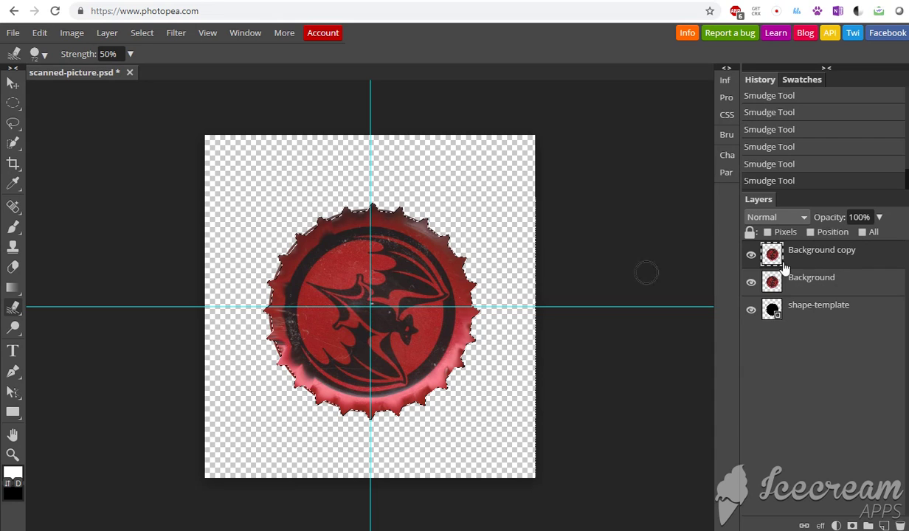
Move the Background copy layer below the Background layer and deselect the template outline
{"action": "left_click_drag", "start_coordinate": [825, 261], "coordinate": [822, 299]}
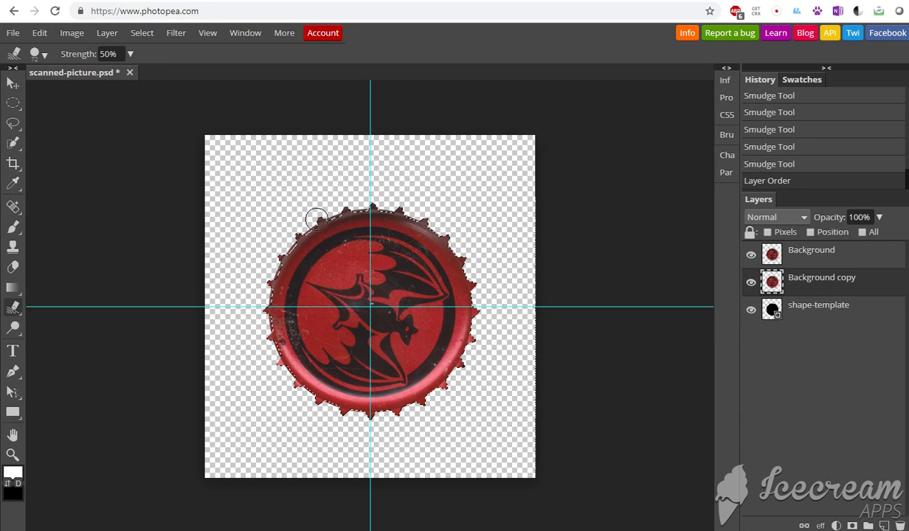
{"action": "left_click", "coordinate": [13, 455]}
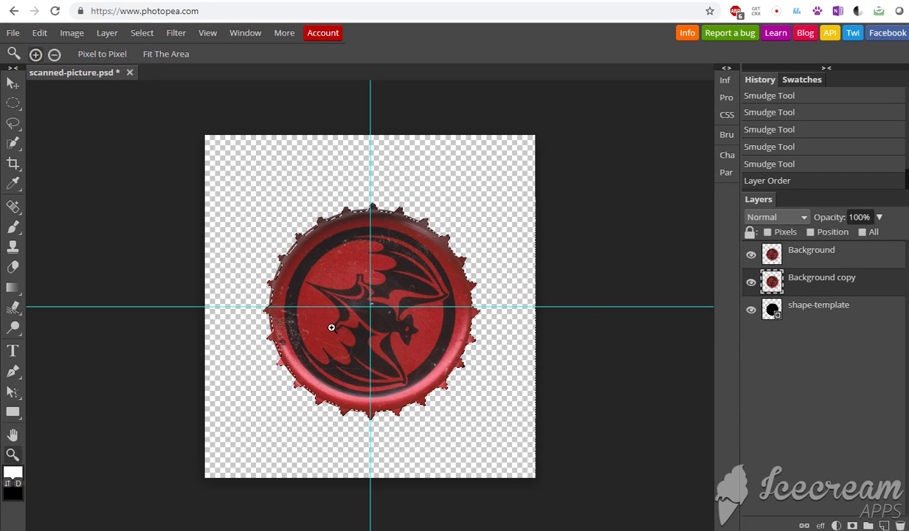
{"action": "left_click", "coordinate": [375, 310]}
{"action": "left_click", "coordinate": [375, 309]}
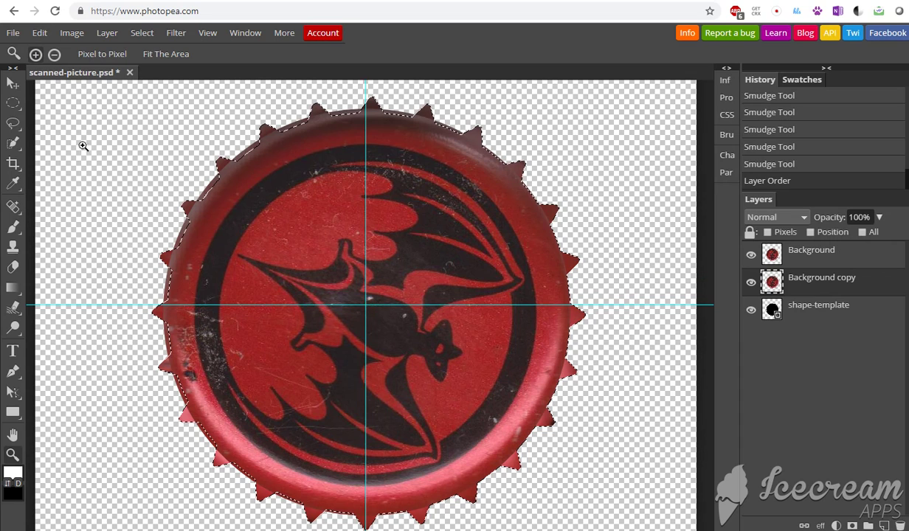
{"action": "right_click", "coordinate": [13, 103]}
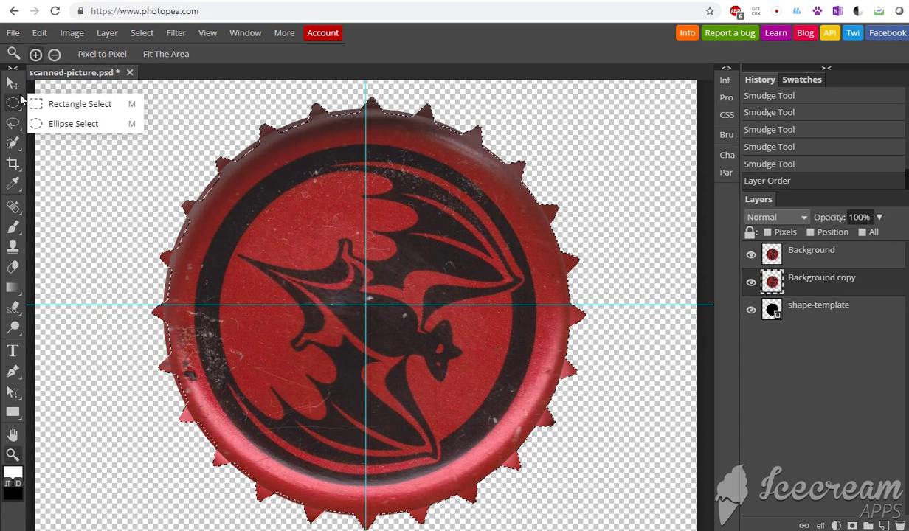
{"action": "left_click", "coordinate": [142, 37]}
{"action": "left_click", "coordinate": [149, 68]}
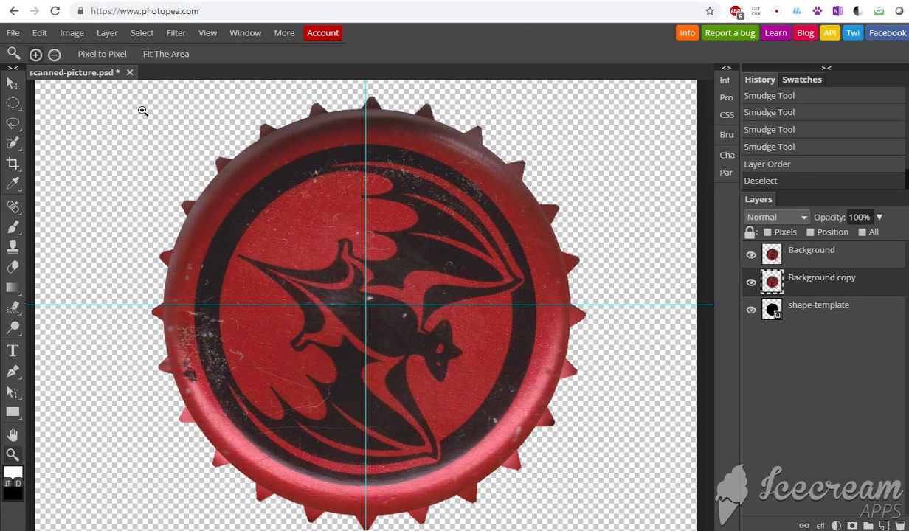
Enable the Bevel and Emboss layer style on the Background copy layer
{"action": "right_click", "coordinate": [812, 280]}
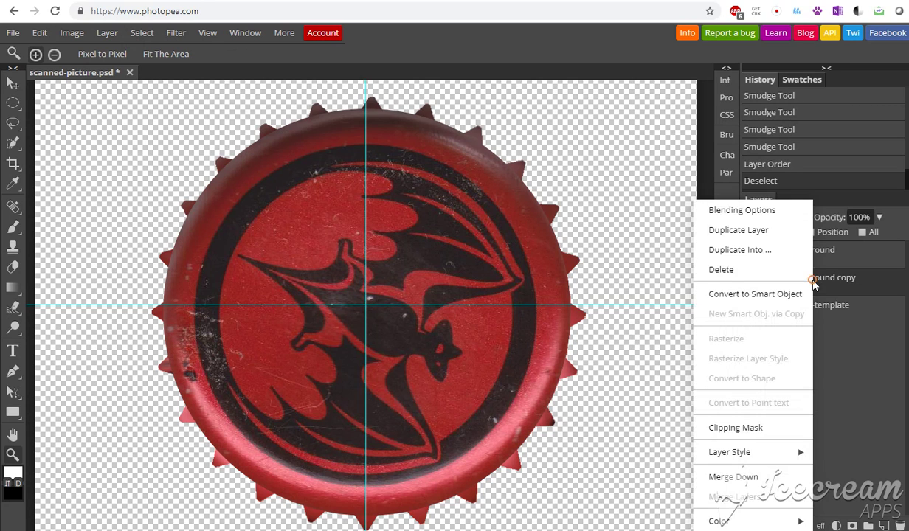
{"action": "left_click", "coordinate": [757, 216]}
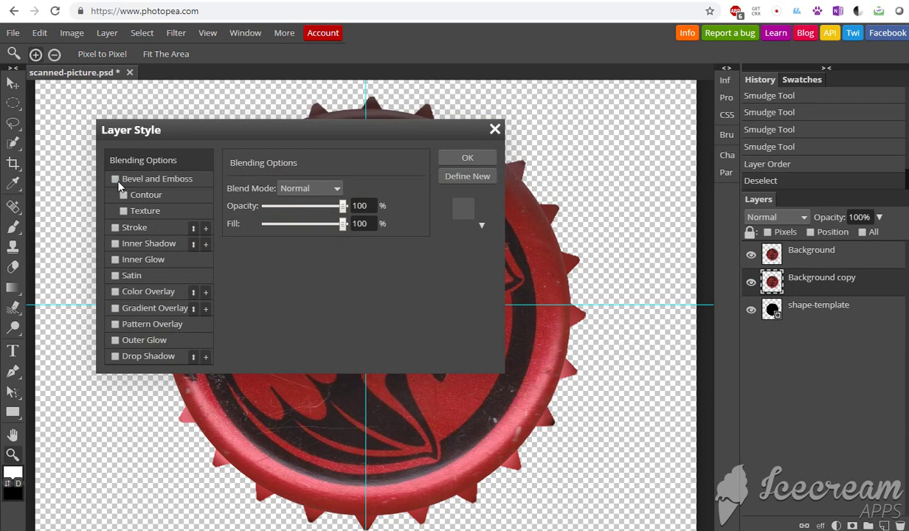
{"action": "left_click", "coordinate": [143, 180]}
{"action": "left_click", "coordinate": [116, 181]}
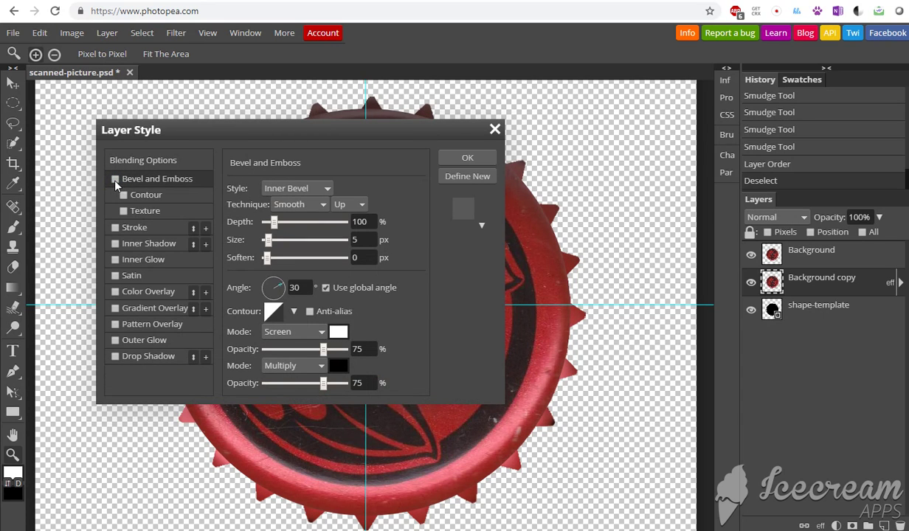
{"action": "left_click", "coordinate": [115, 180]}
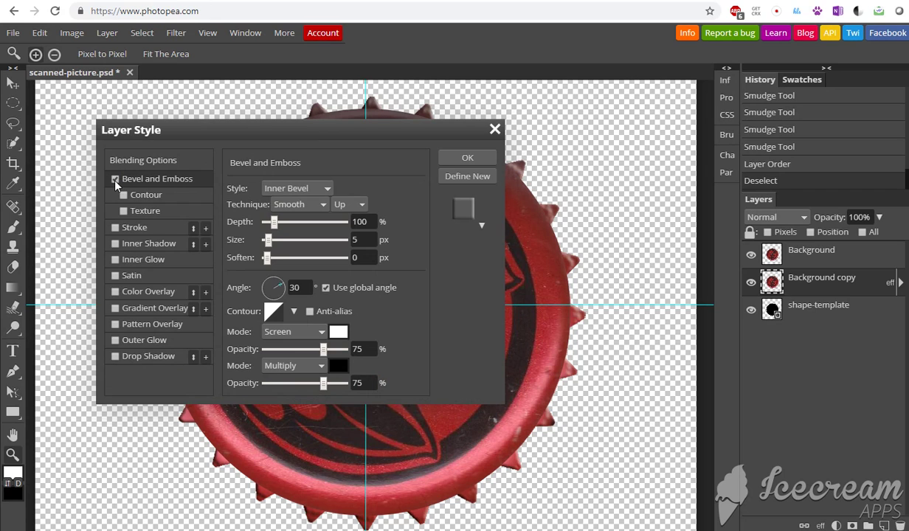
Keep the bevel style at Inner Bevel and change its technique to Chisel Hard
{"action": "left_click", "coordinate": [279, 190]}
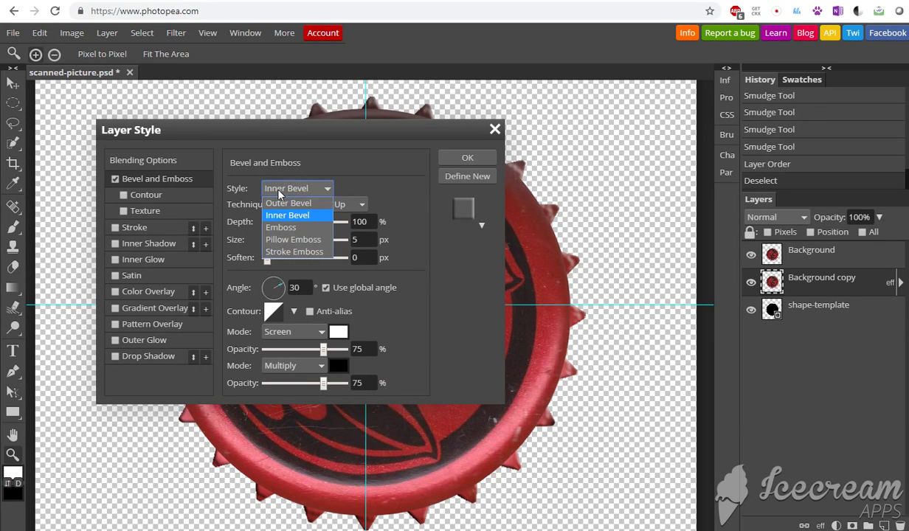
{"action": "left_click", "coordinate": [279, 191]}
{"action": "left_click", "coordinate": [285, 205]}
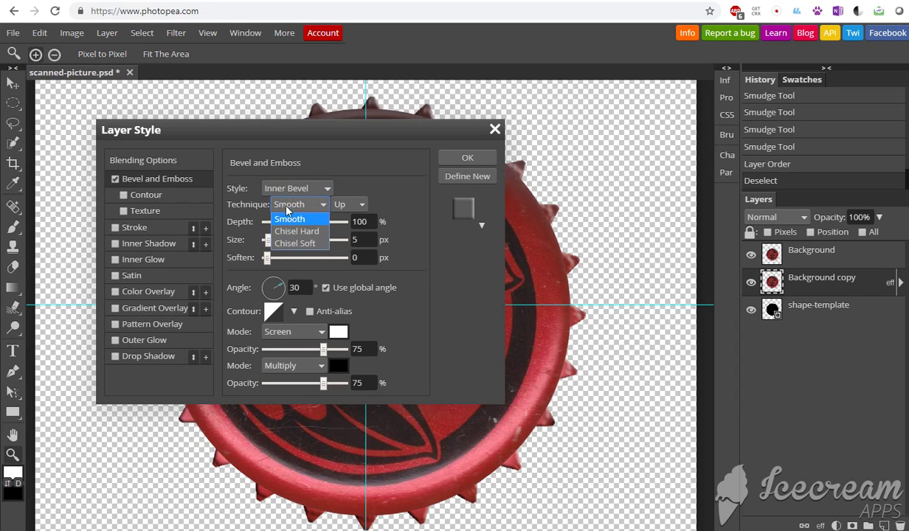
{"action": "left_click", "coordinate": [295, 231]}
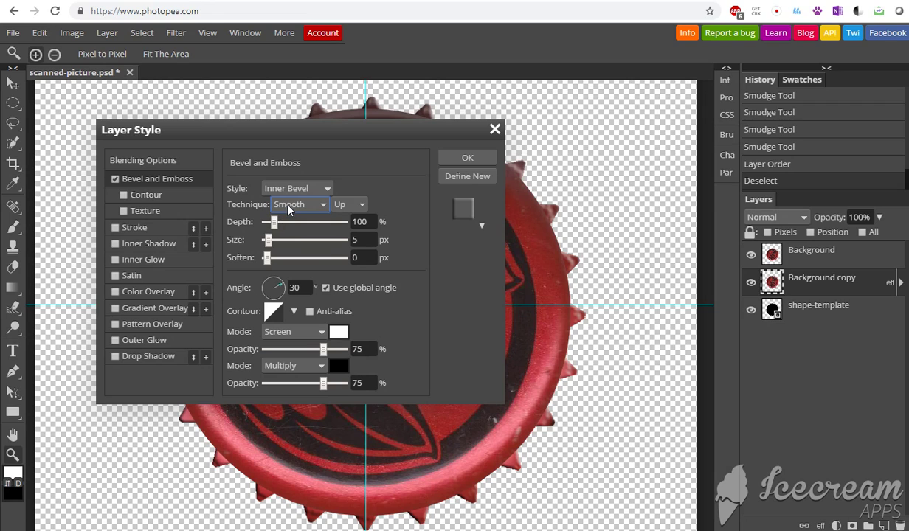
{"action": "key", "text": "Down"}
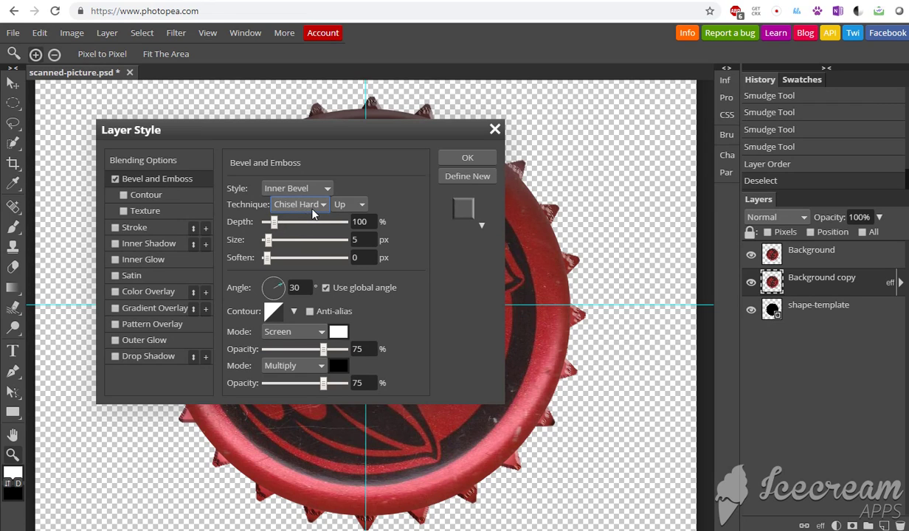
Set the bevel's Soften value to 4 px and apply the layer style
{"action": "left_click", "coordinate": [278, 259]}
{"action": "left_click", "coordinate": [290, 263]}
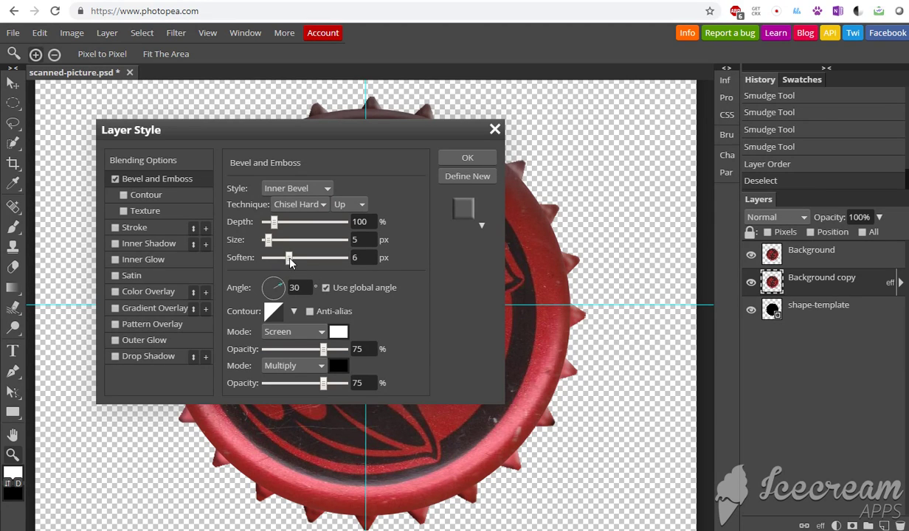
{"action": "left_click_drag", "start_coordinate": [290, 262], "coordinate": [286, 262]}
{"action": "left_click_drag", "start_coordinate": [285, 259], "coordinate": [281, 259]}
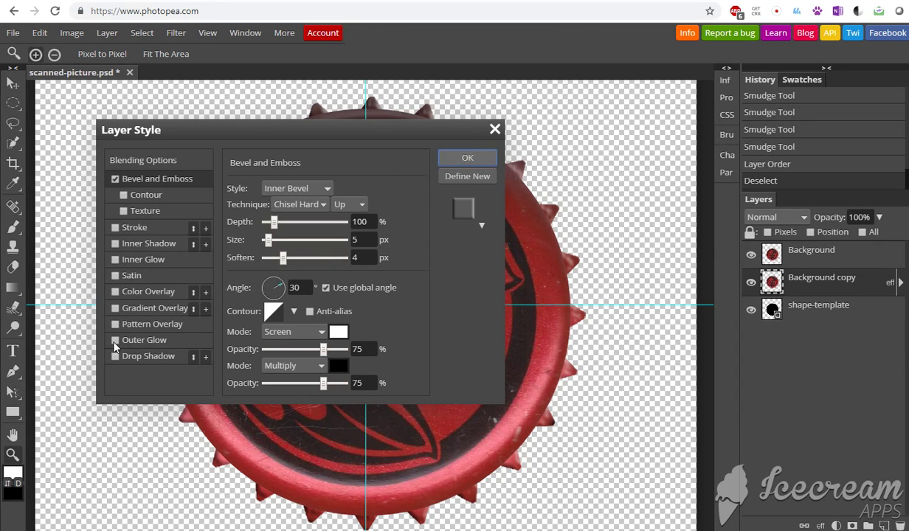
{"action": "key", "text": "Return"}
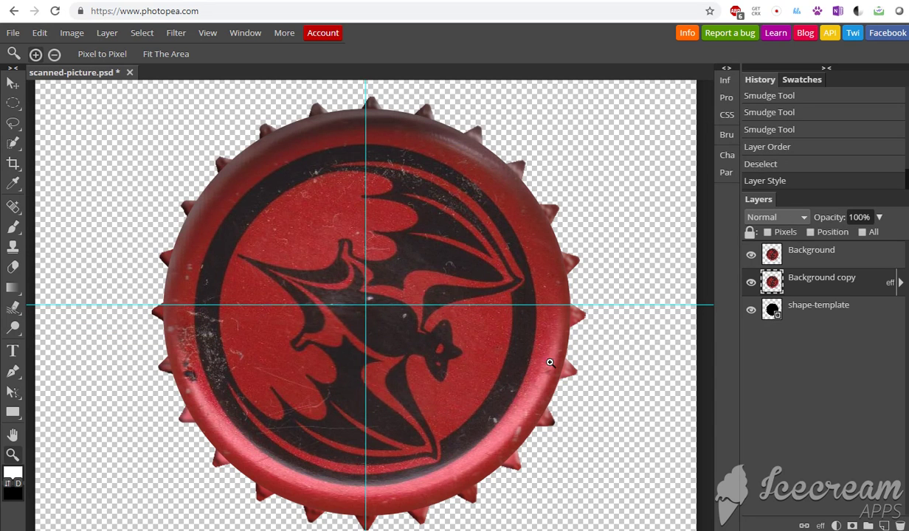
Merge the Background layer down into Background copy and delete the shape-template layer
{"action": "left_click", "coordinate": [797, 263]}
{"action": "right_click", "coordinate": [797, 263]}
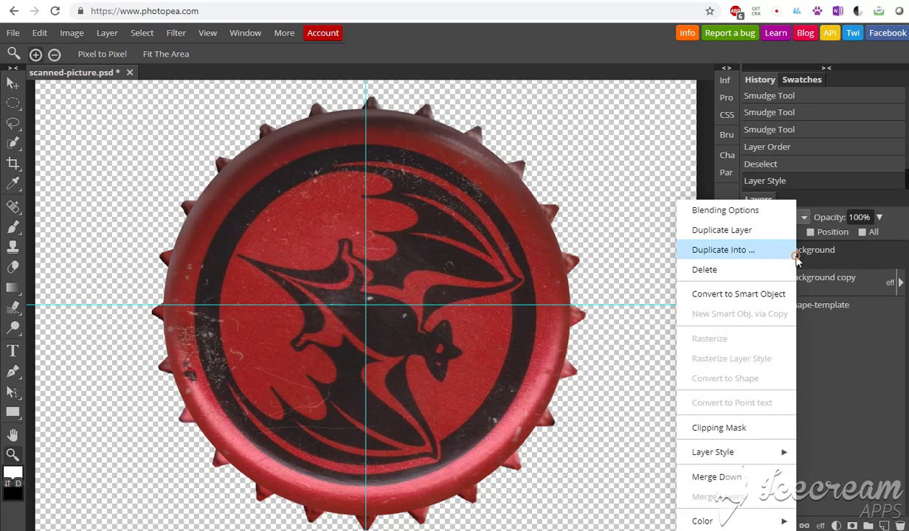
{"action": "left_click", "coordinate": [726, 476]}
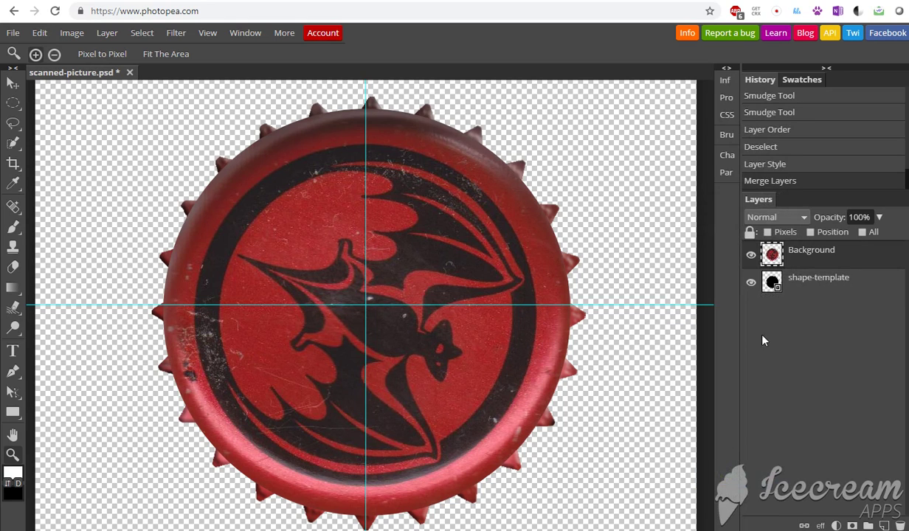
{"action": "right_click", "coordinate": [801, 278]}
{"action": "left_click", "coordinate": [739, 268]}
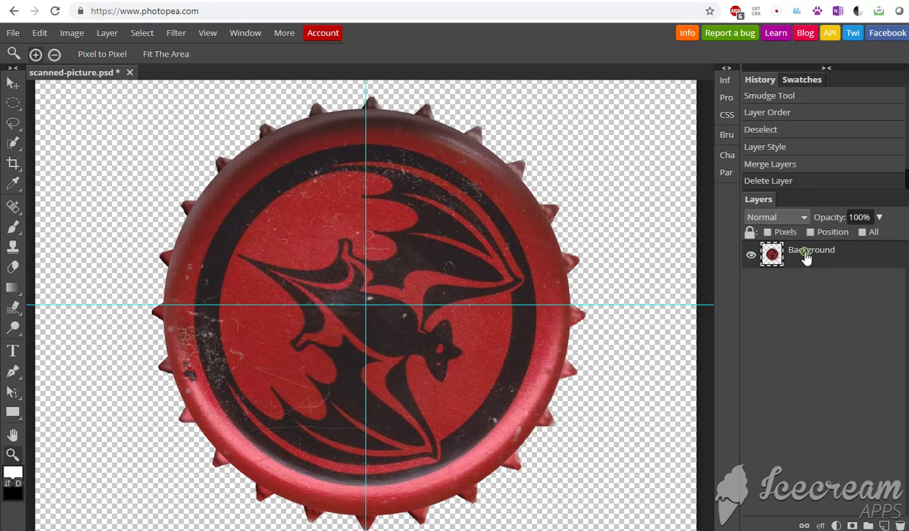
Apply a Brightness/Contrast adjustment to the cap with slightly raised brightness and a contrast of 30
{"action": "left_click", "coordinate": [72, 32]}
{"action": "mouse_move", "coordinate": [71, 51]}
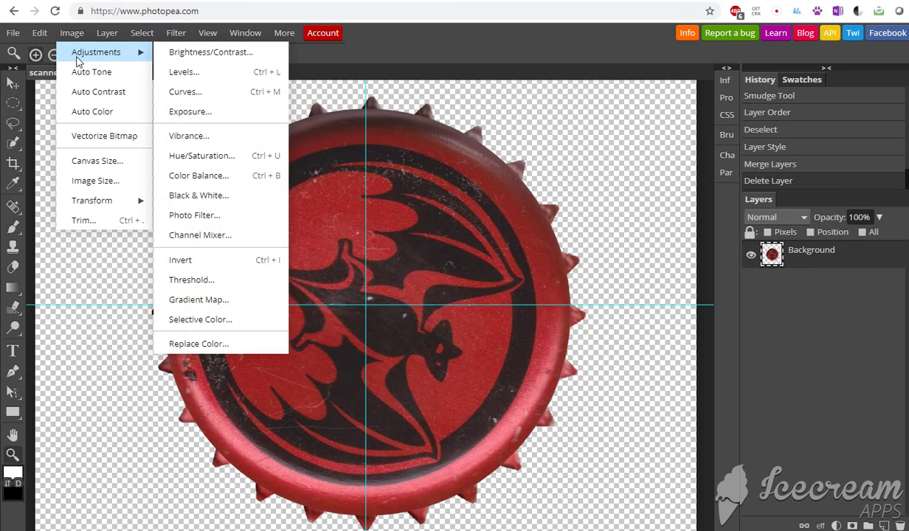
{"action": "left_click", "coordinate": [168, 52]}
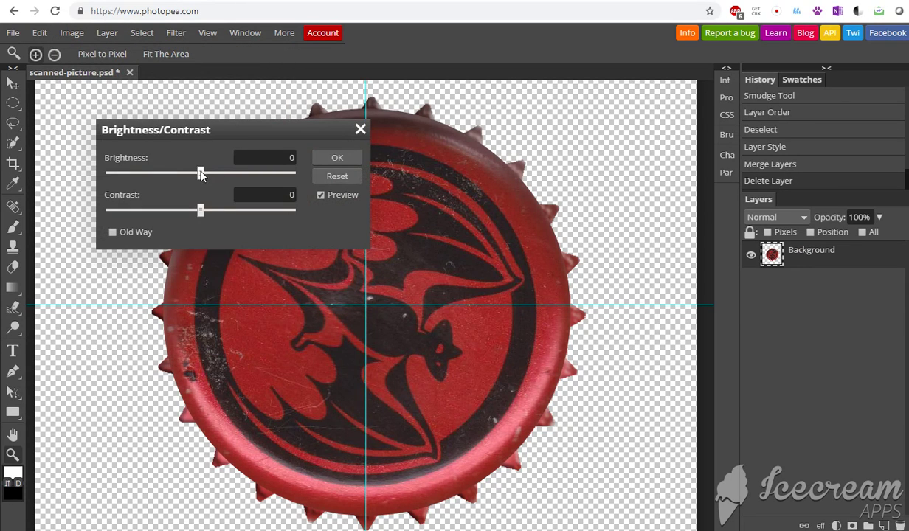
{"action": "left_click_drag", "start_coordinate": [201, 174], "coordinate": [214, 174]}
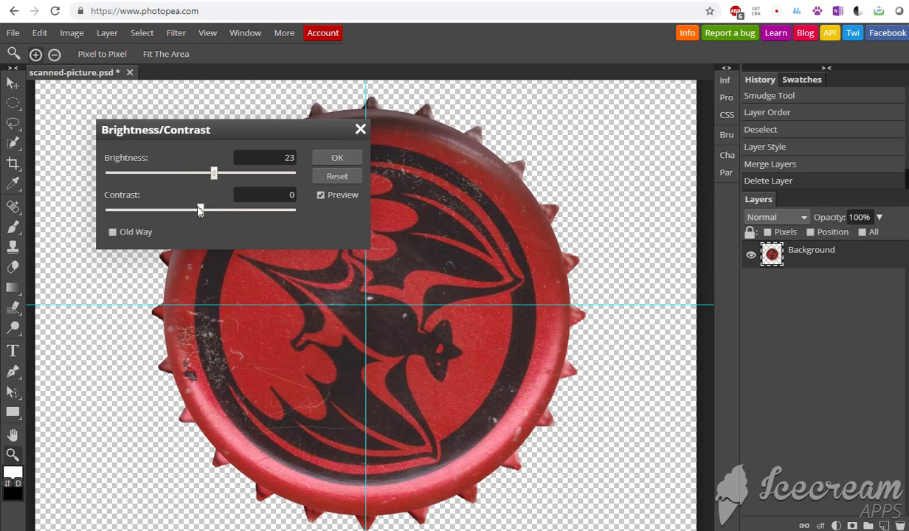
{"action": "left_click_drag", "start_coordinate": [198, 210], "coordinate": [227, 214]}
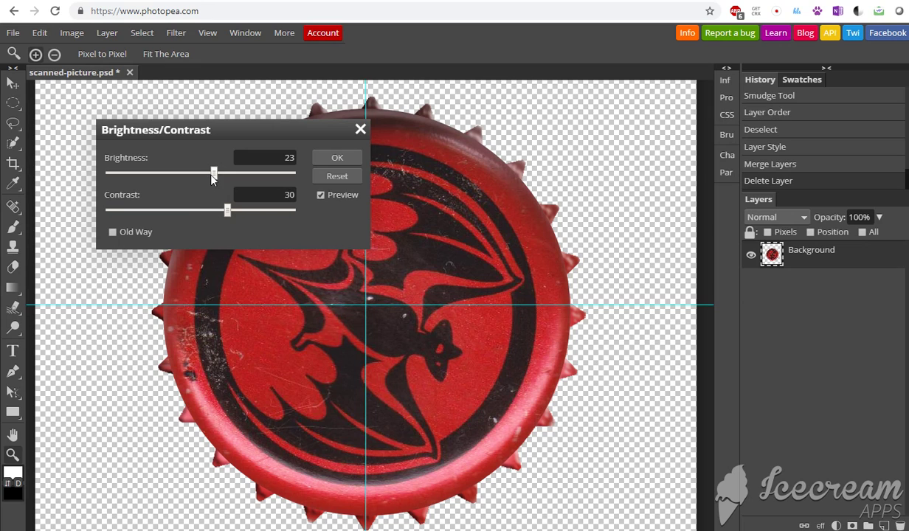
{"action": "left_click_drag", "start_coordinate": [214, 175], "coordinate": [208, 179]}
{"action": "left_click", "coordinate": [330, 160]}
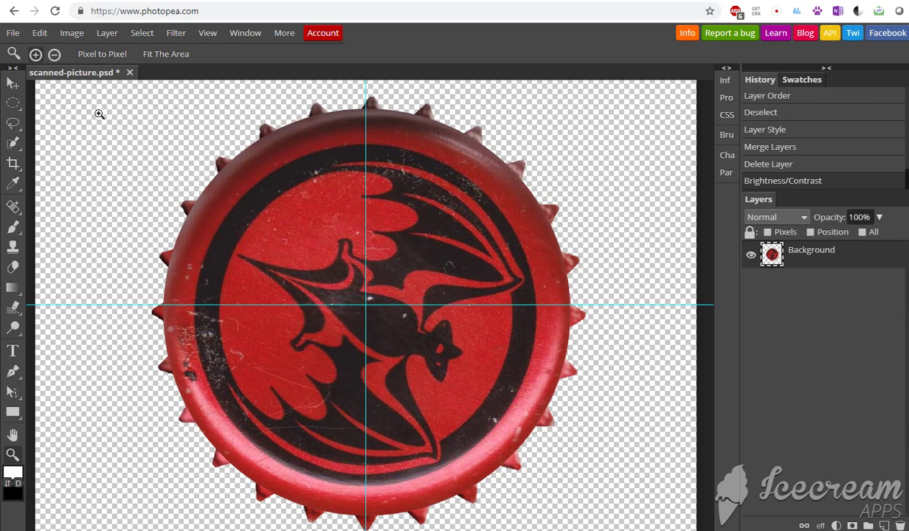
Free Transform the cap, rotating it about -111.3° so the bat stands upright, and apply the rotation
{"action": "left_click", "coordinate": [39, 32]}
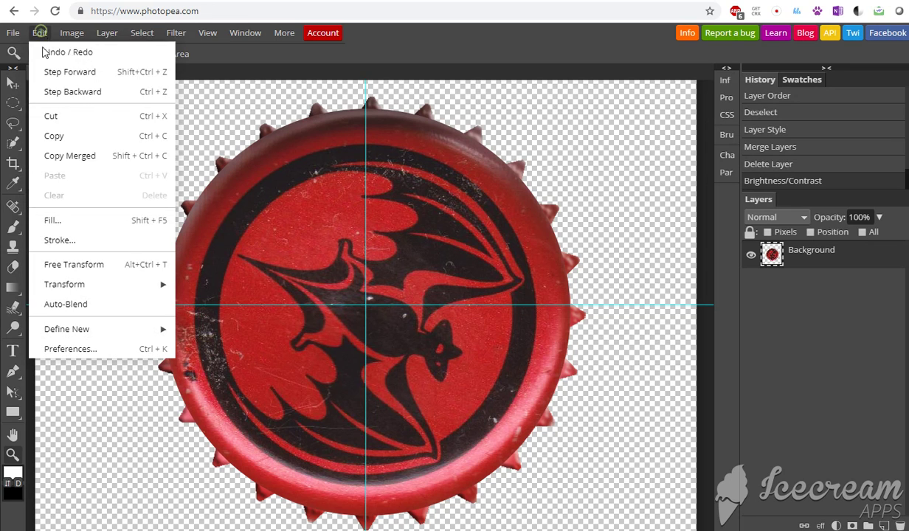
{"action": "left_click", "coordinate": [73, 264]}
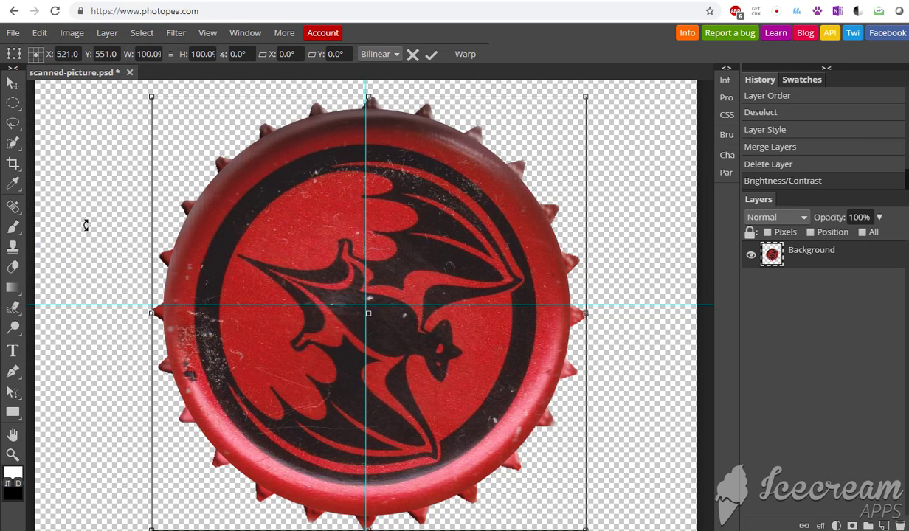
{"action": "left_click_drag", "start_coordinate": [85, 225], "coordinate": [376, 419]}
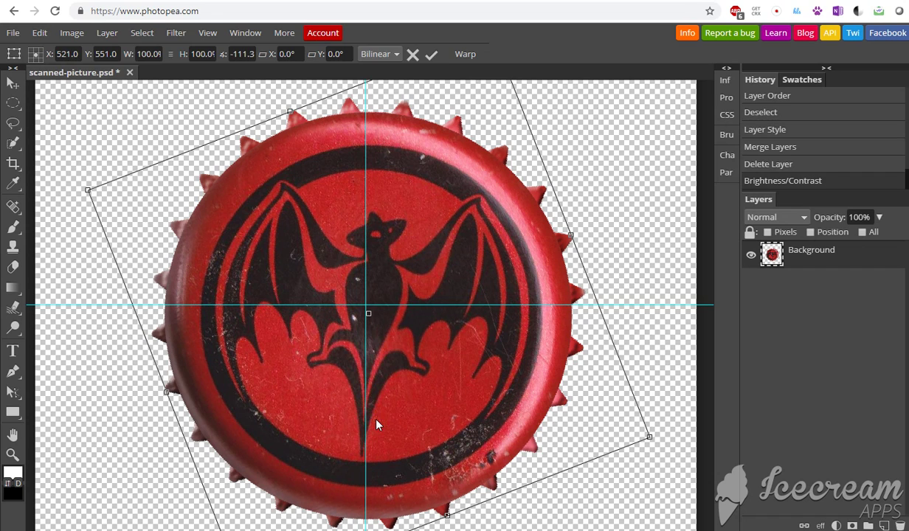
{"action": "key", "text": "Return"}
{"action": "left_click", "coordinate": [39, 33]}
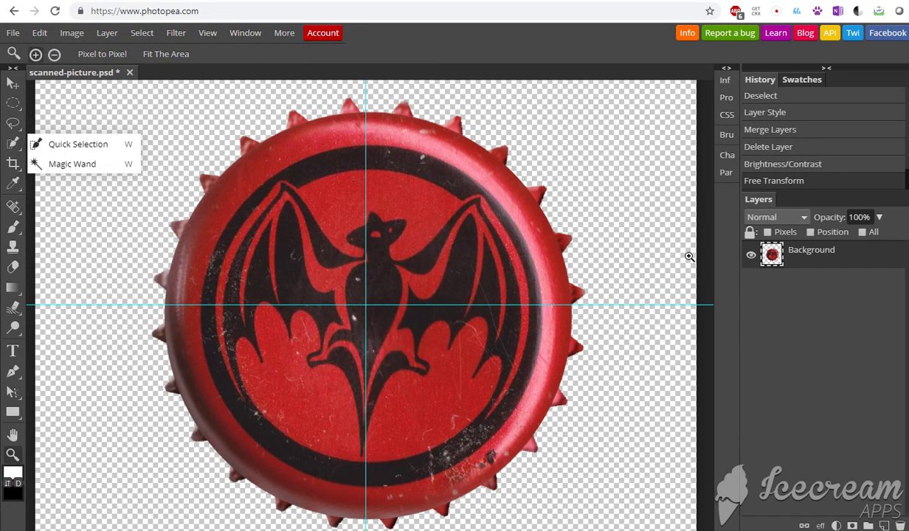
Load the Background layer's outline as a selection and crop the canvas to about 710 × 686 px around the whole cap
{"action": "left_click", "coordinate": [767, 254], "text": "ctrl"}
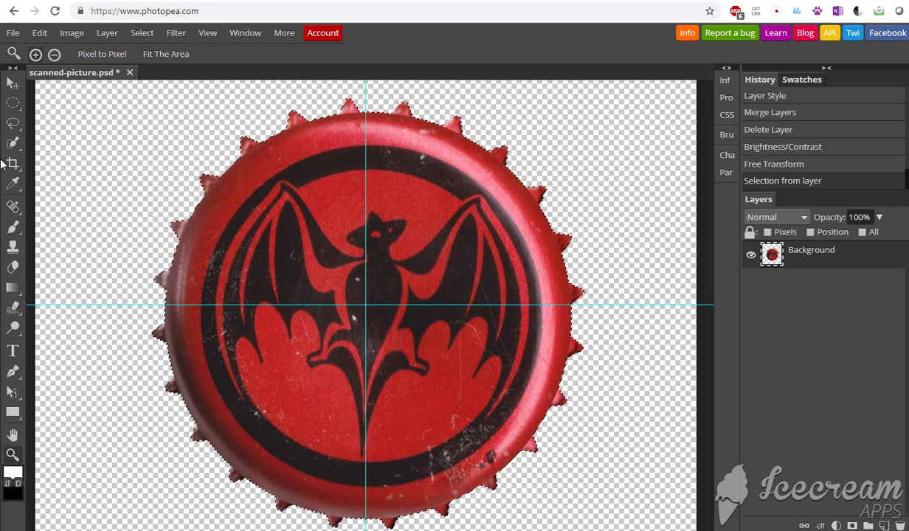
{"action": "mouse_move", "coordinate": [14, 163]}
{"action": "left_click", "coordinate": [58, 164]}
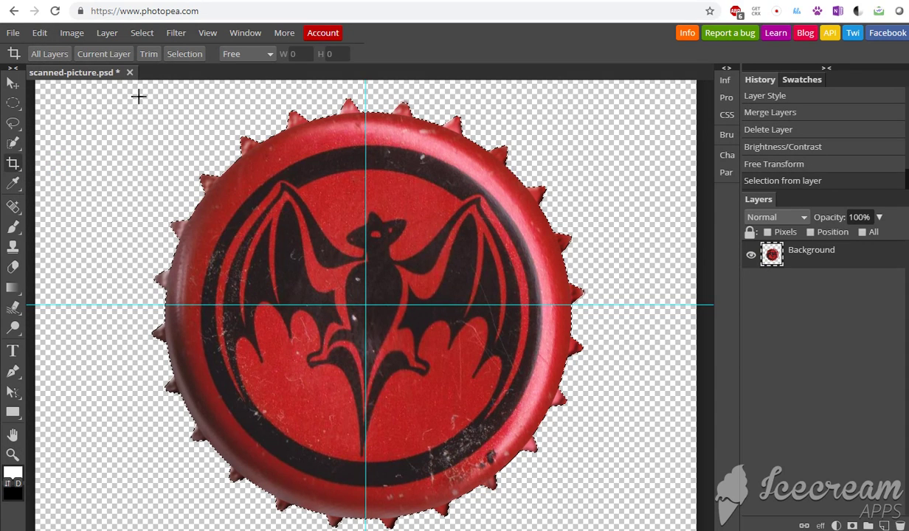
{"action": "left_click_drag", "start_coordinate": [138, 96], "coordinate": [594, 492]}
{"action": "key", "text": "Return"}
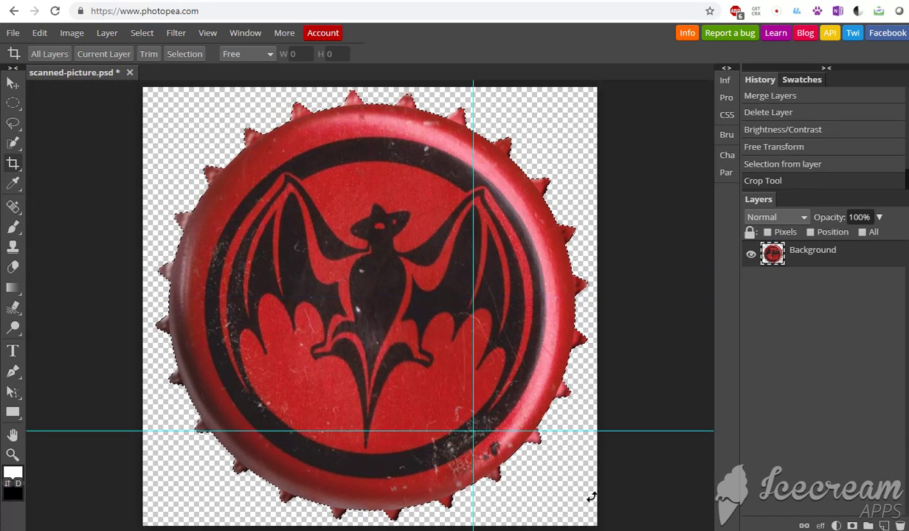
Export the cropped cap as a PNG at 100% quality, looking over the preview before saving the file
{"action": "left_click", "coordinate": [13, 32]}
{"action": "mouse_move", "coordinate": [95, 220]}
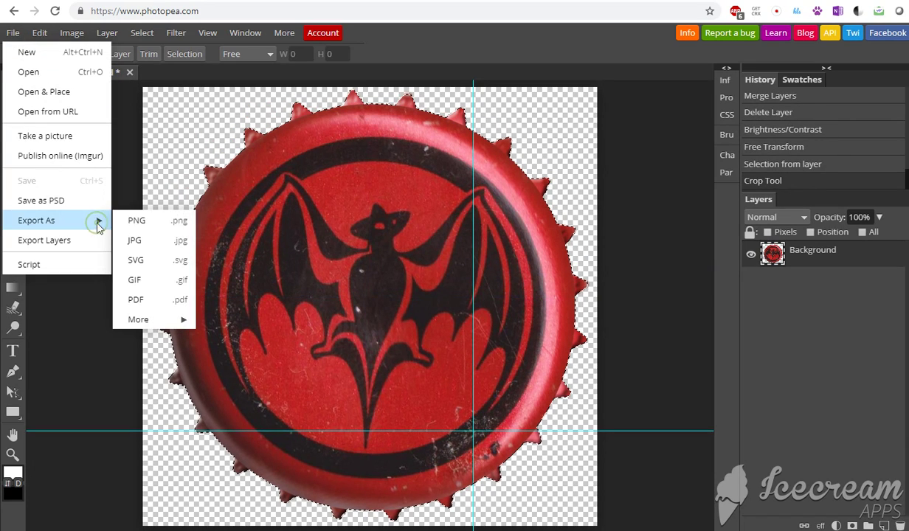
{"action": "left_click", "coordinate": [151, 220]}
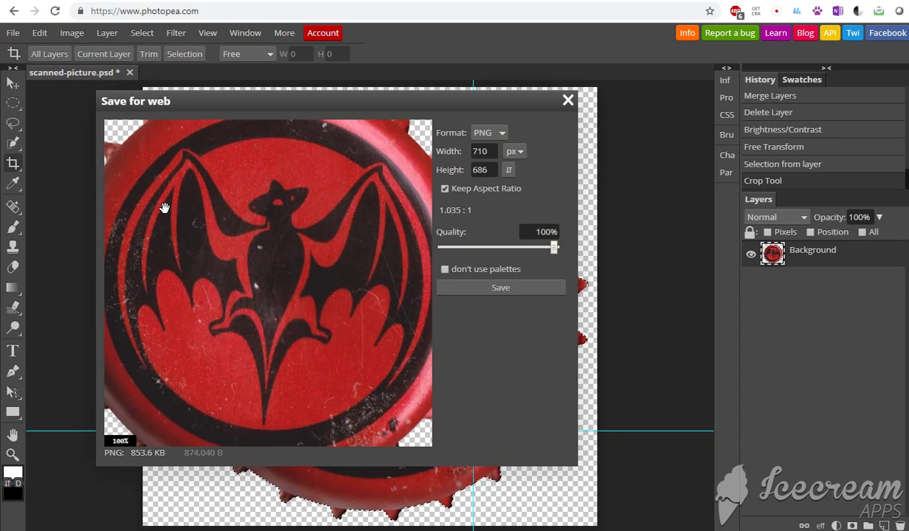
{"action": "mouse_move", "coordinate": [333, 214]}
{"action": "left_mouse_down"}
{"action": "mouse_move", "coordinate": [314, 254]}
{"action": "mouse_move", "coordinate": [349, 215]}
{"action": "mouse_move", "coordinate": [313, 241]}
{"action": "mouse_move", "coordinate": [326, 220]}
{"action": "left_mouse_up"}
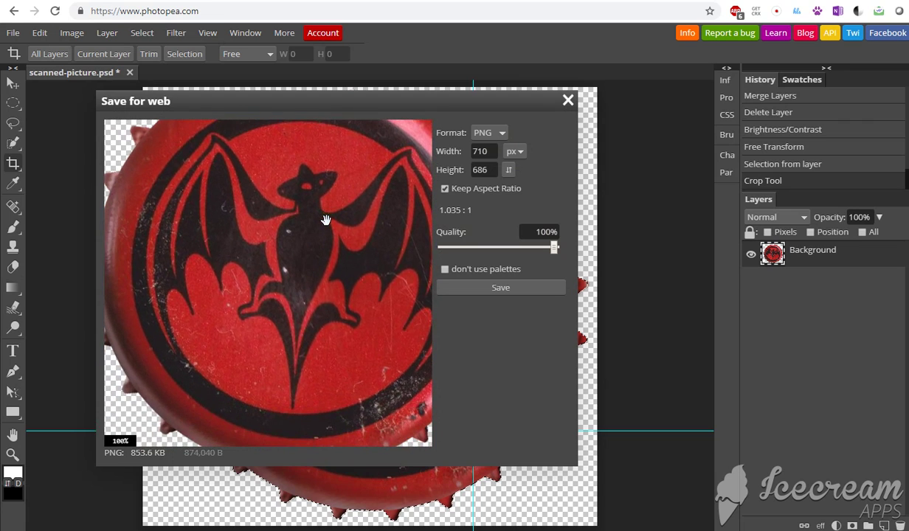
{"action": "left_click", "coordinate": [477, 287]}
{"action": "scroll", "coordinate": [394, 302], "scroll_direction": "down", "scroll_amount": 1}
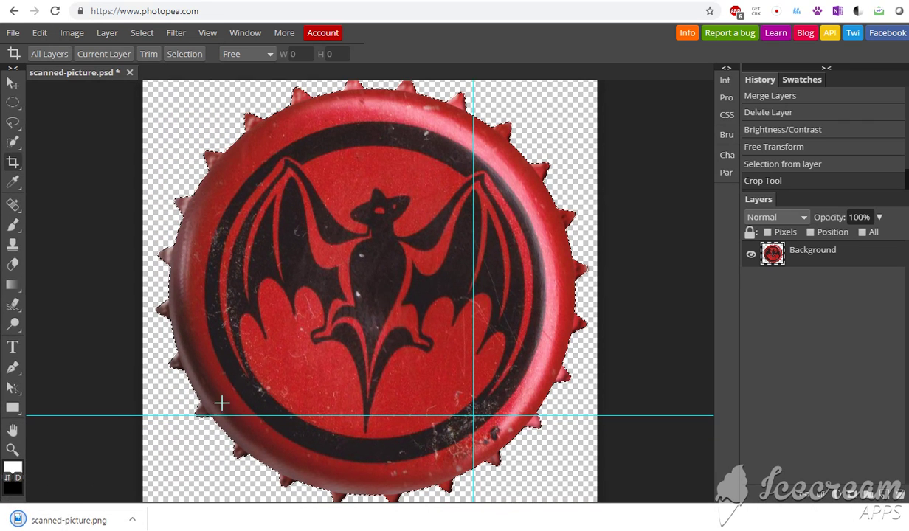